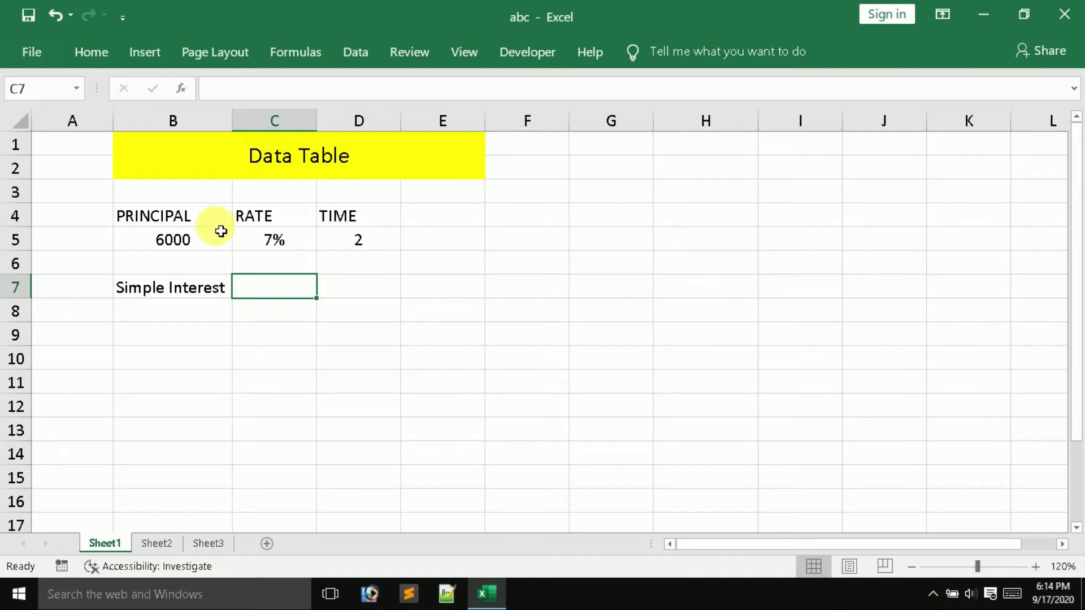
Enter =B5*C5*D5 in Simple Interest cell C7 so it shows 800.
left_click(357, 284)
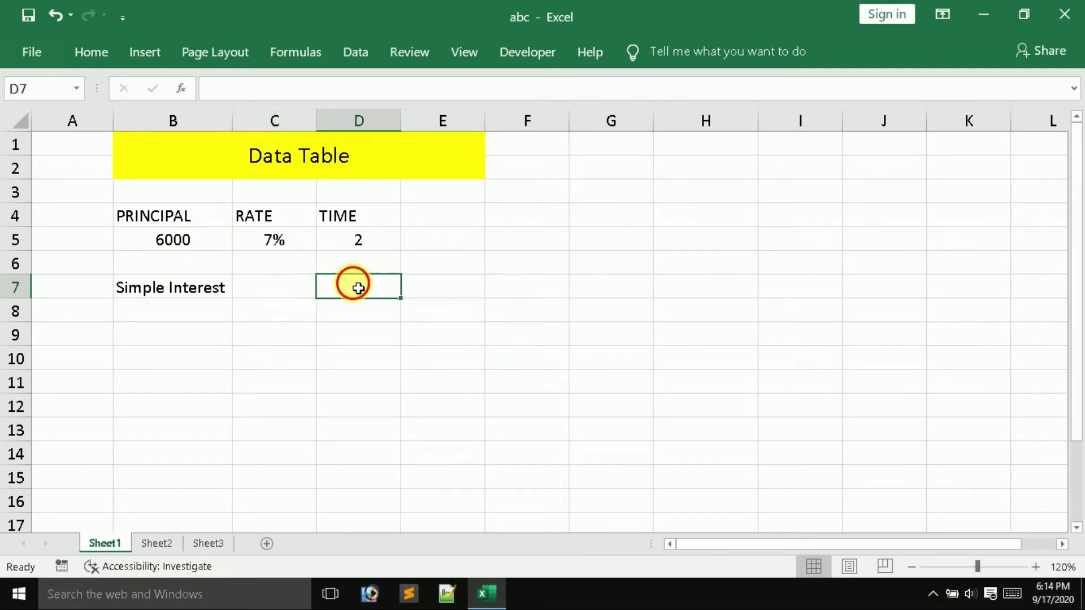
left_click(286, 294)
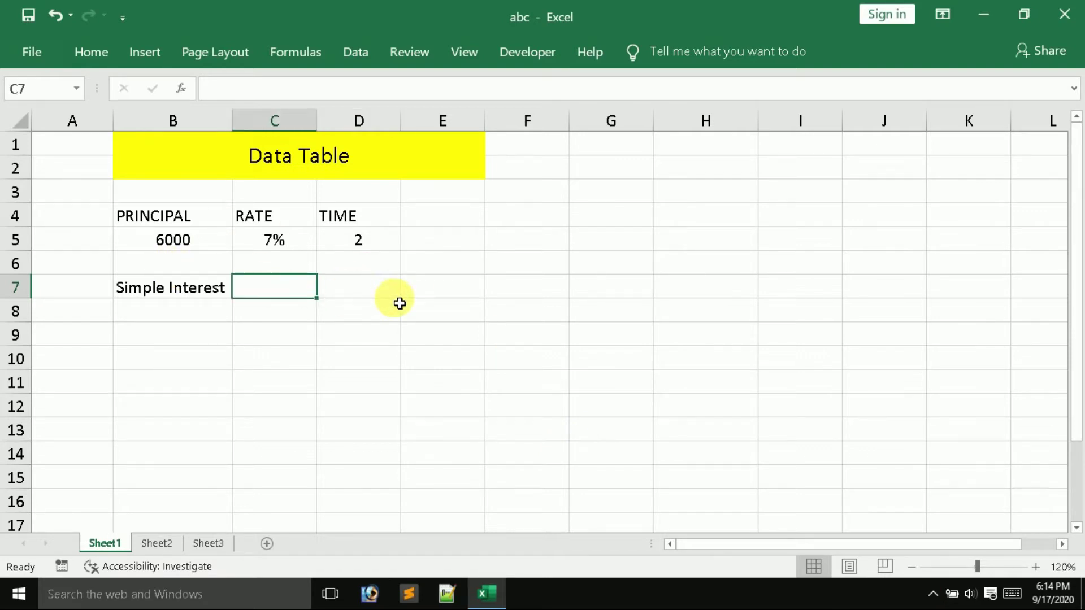
type("=")
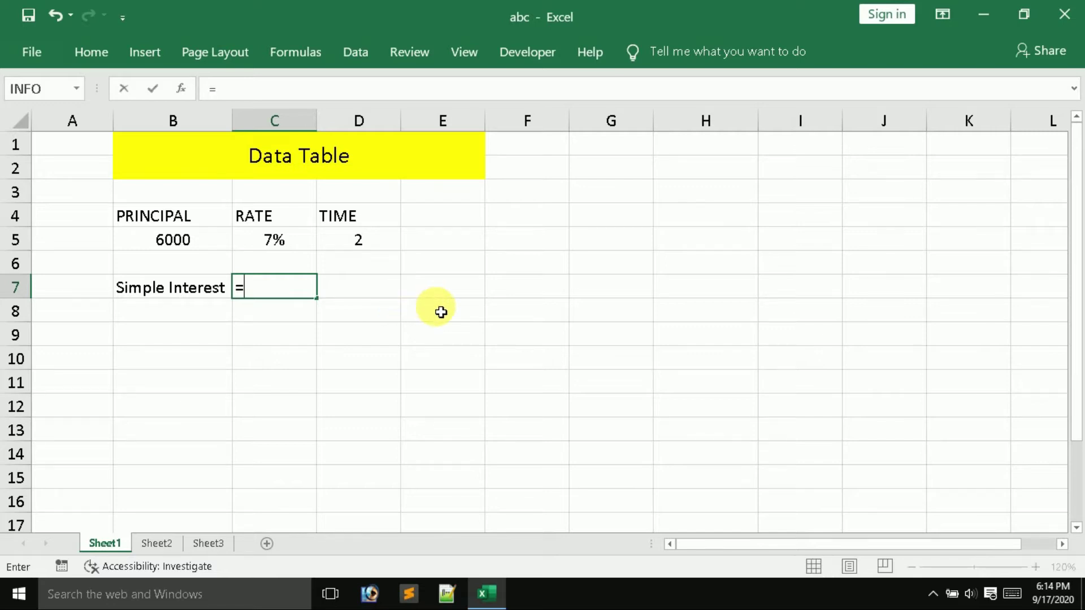
left_click(176, 248)
type("*")
left_click(275, 240)
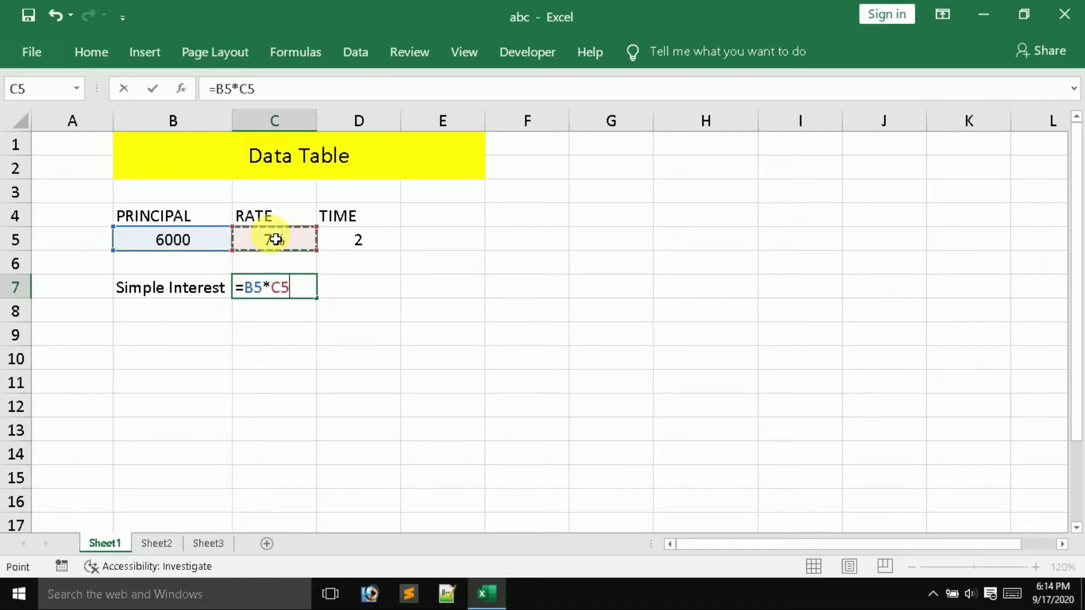
type("*")
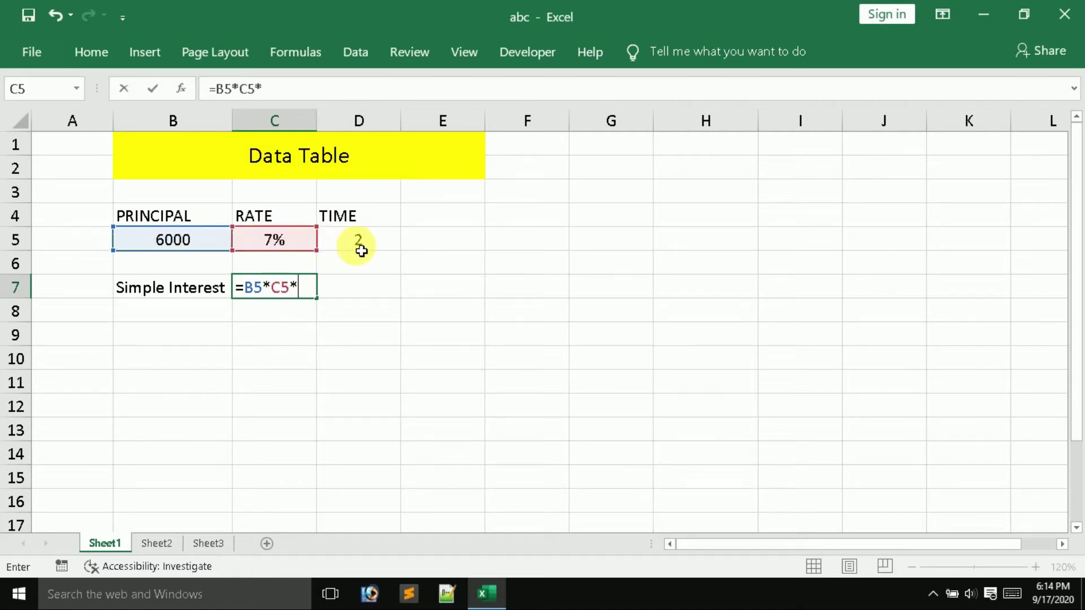
left_click(359, 241)
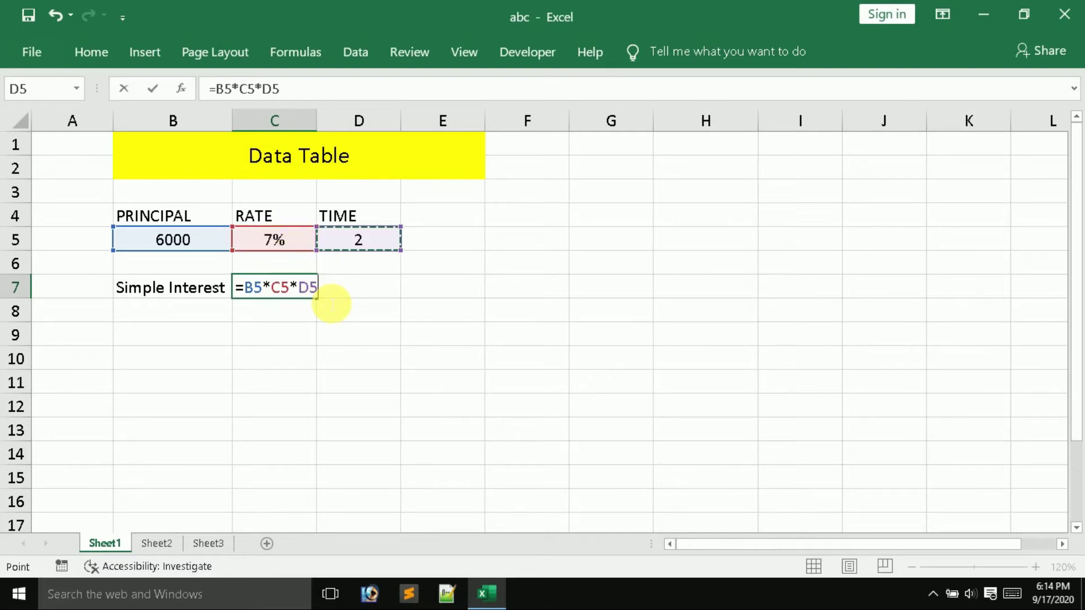
key("Return")
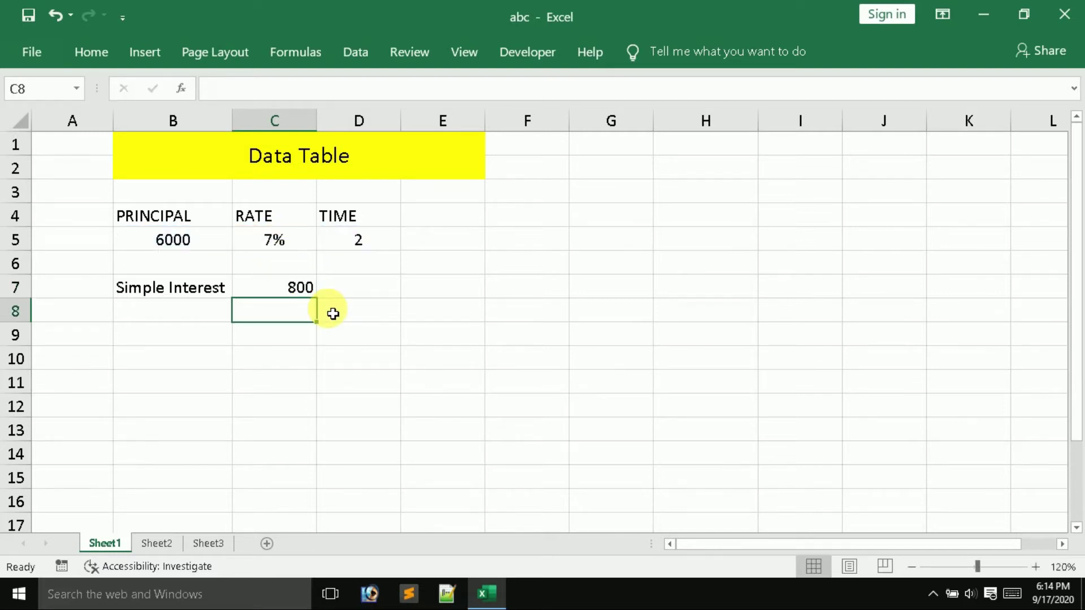
Reselect the Simple Interest cell to check its =B5*C5*D5 formula.
left_click(297, 294)
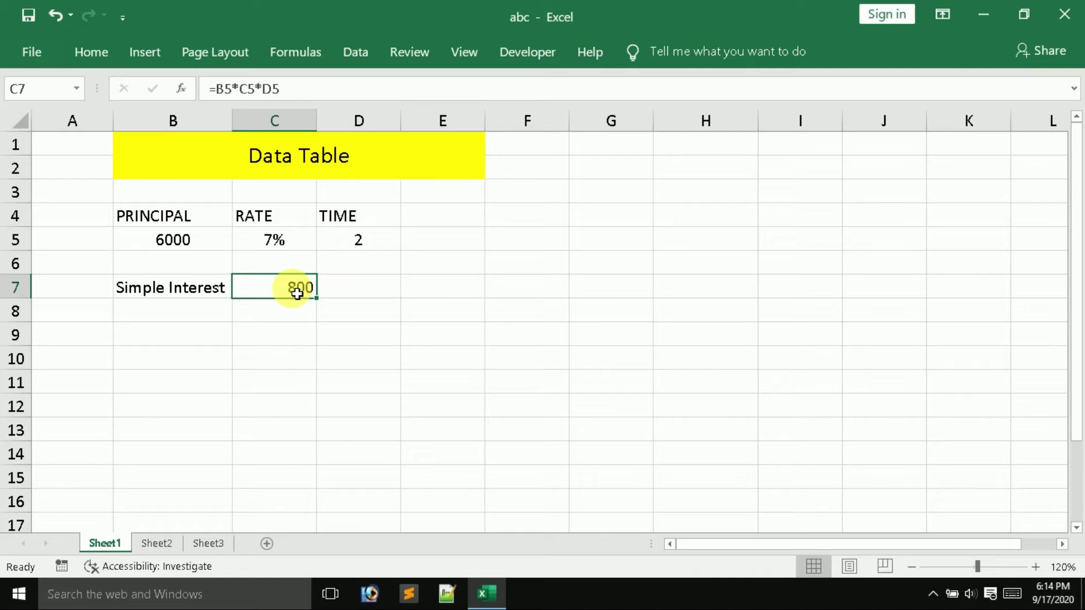
left_click(361, 297)
left_click(291, 286)
left_click(354, 295)
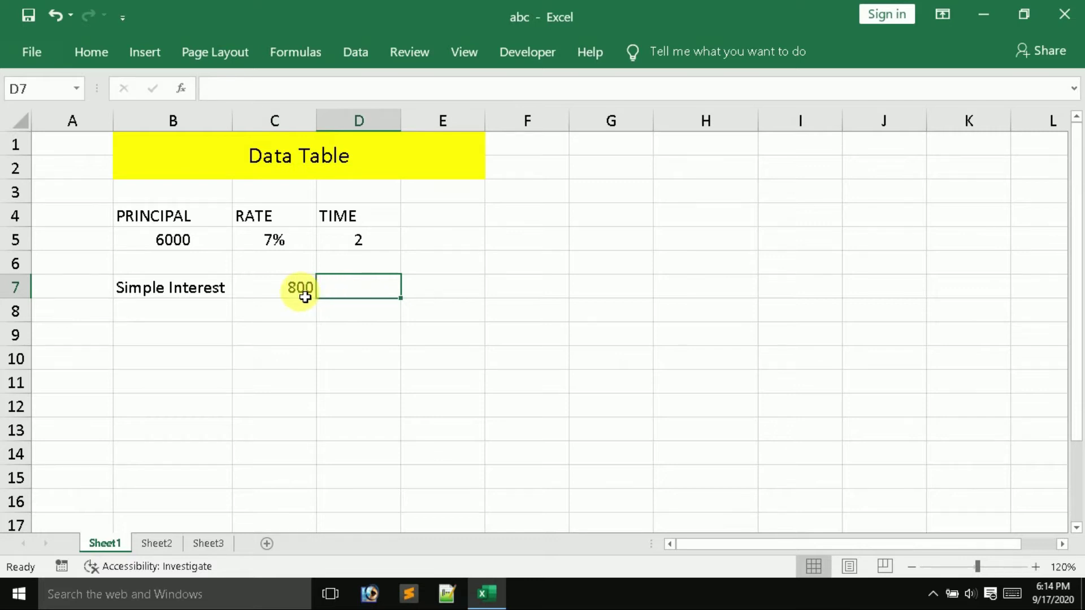
left_click(302, 291)
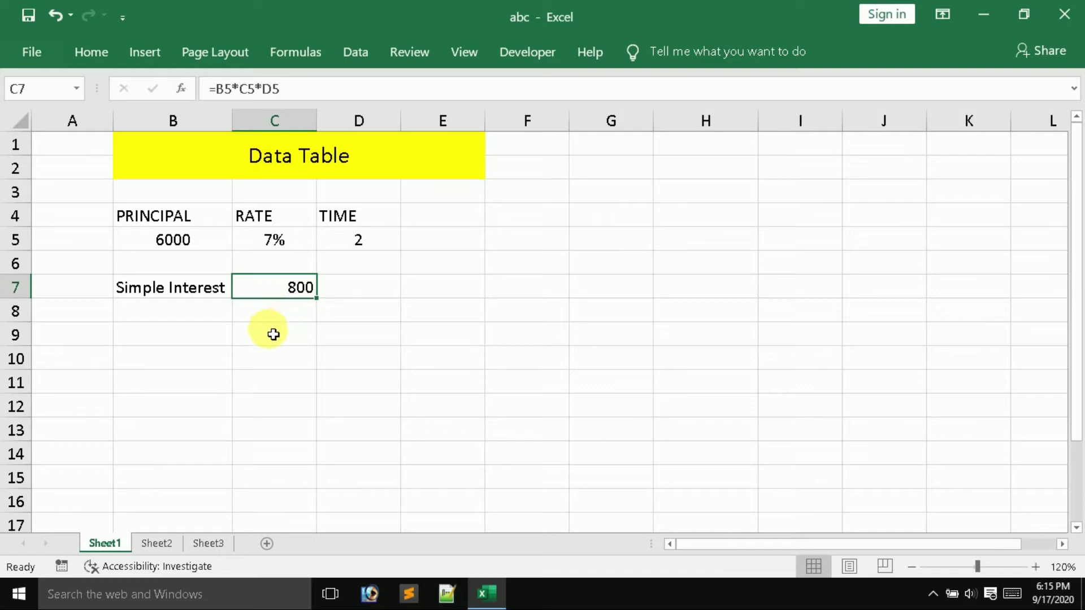
Type the rates 8%, 9%, 10%, 11% and 12% into C9:C13.
left_click(272, 335)
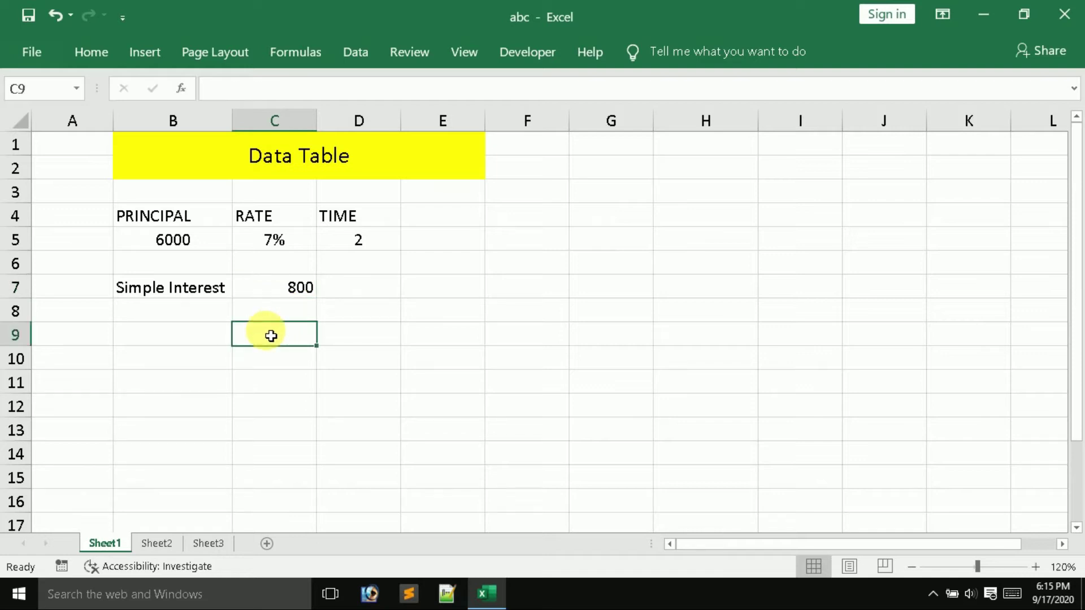
type("8")
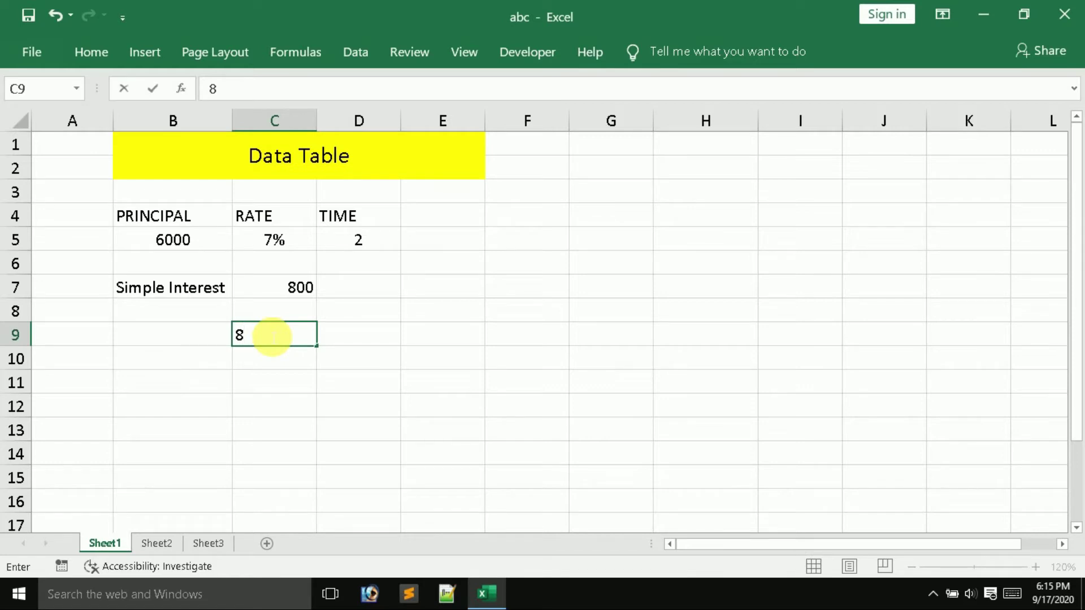
type("%")
key("Return")
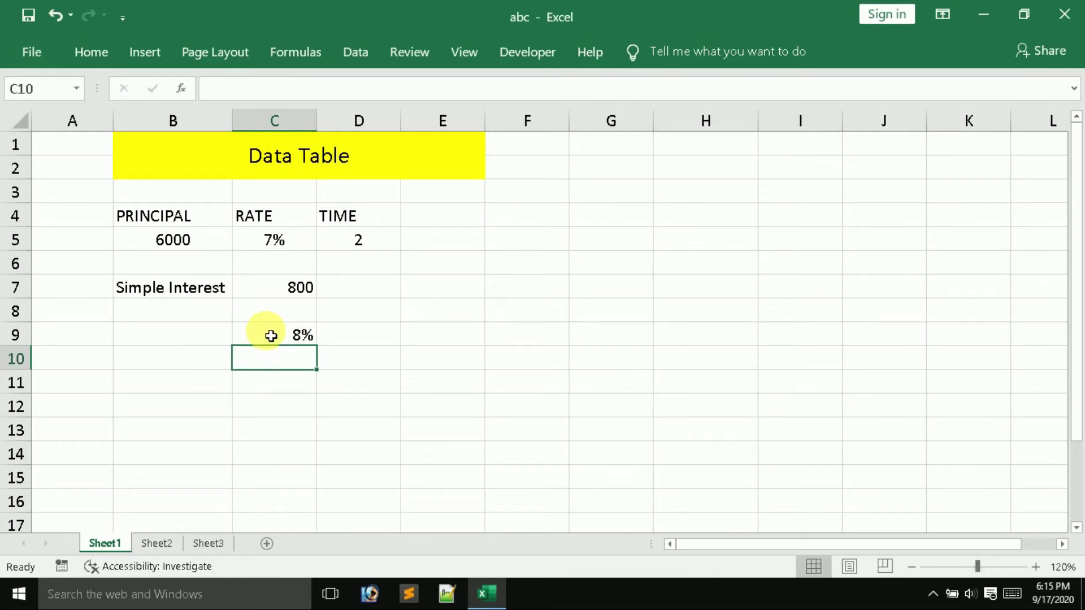
type("9")
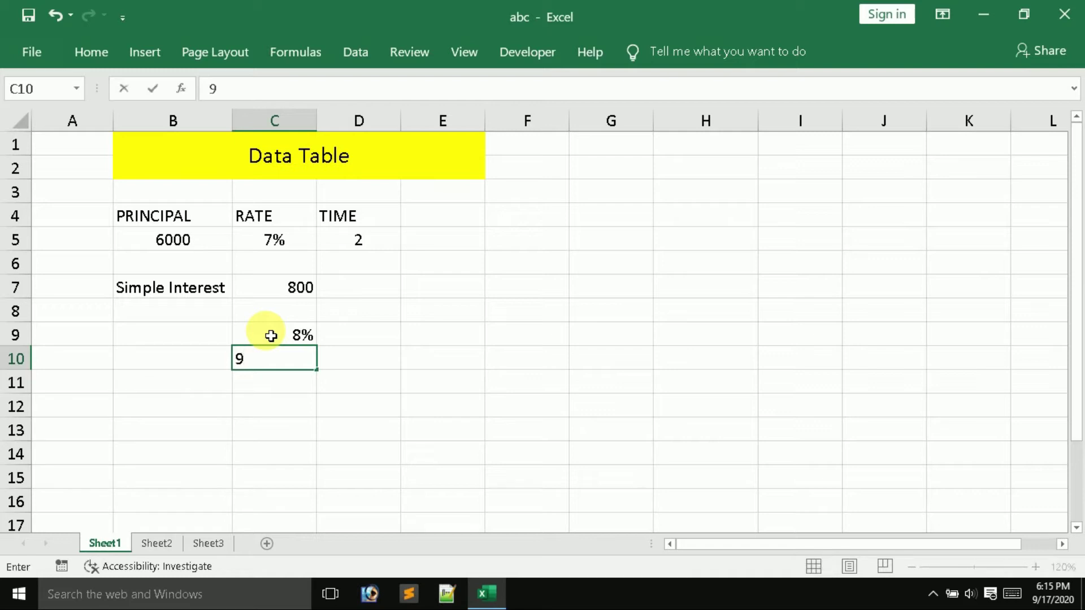
type("%")
key("Return")
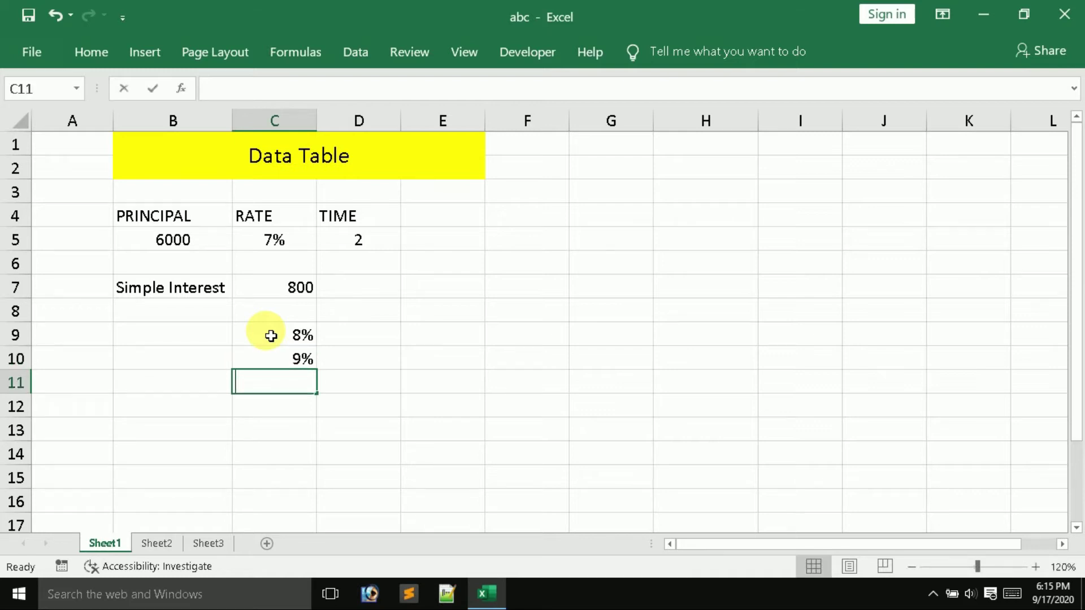
type("10%")
key("Return")
type("11")
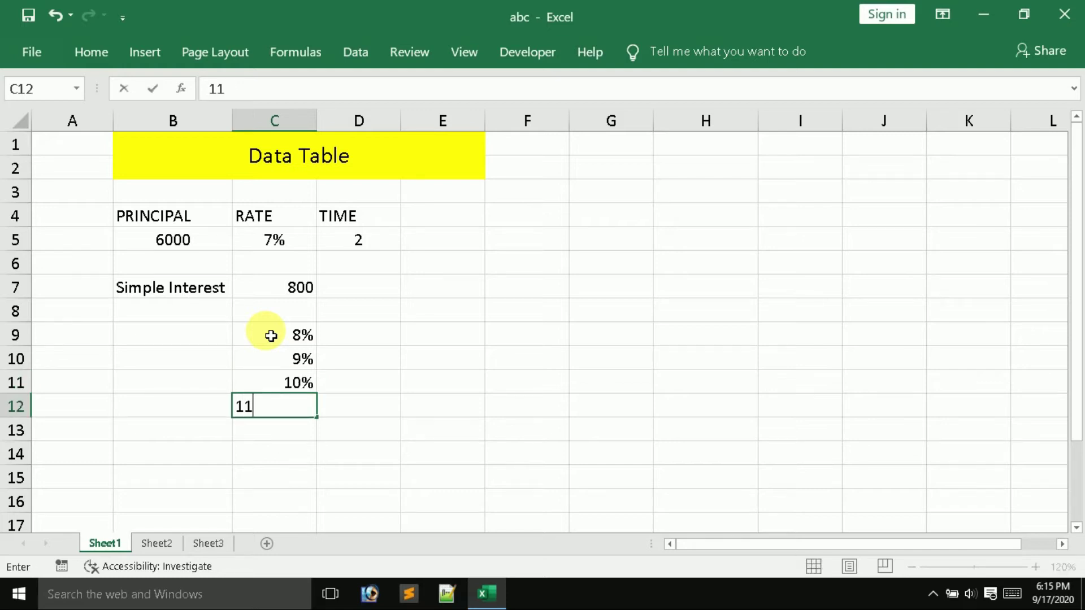
type("%")
key("Return")
type("12%")
key("Return")
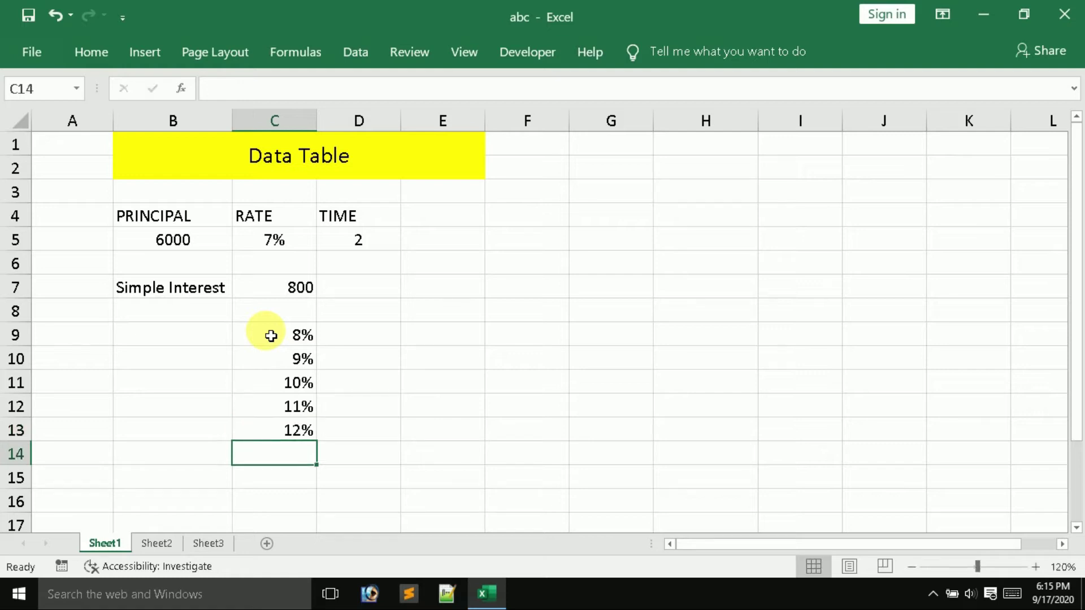
left_click(357, 335)
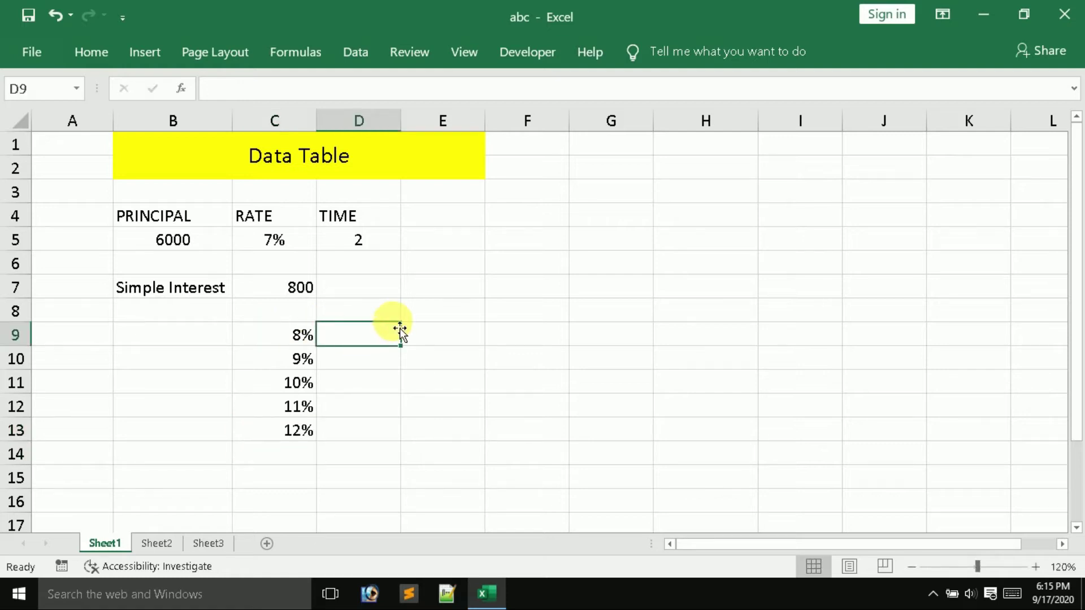
left_click(369, 313)
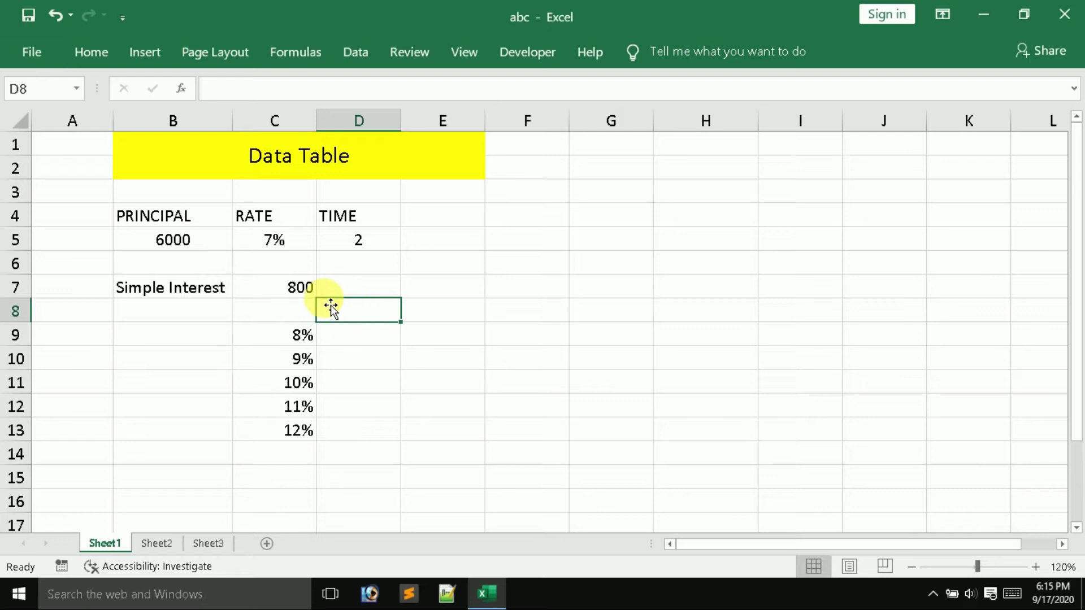
Enter =C7 in D8 so it shows the 800 interest result.
left_click(278, 294)
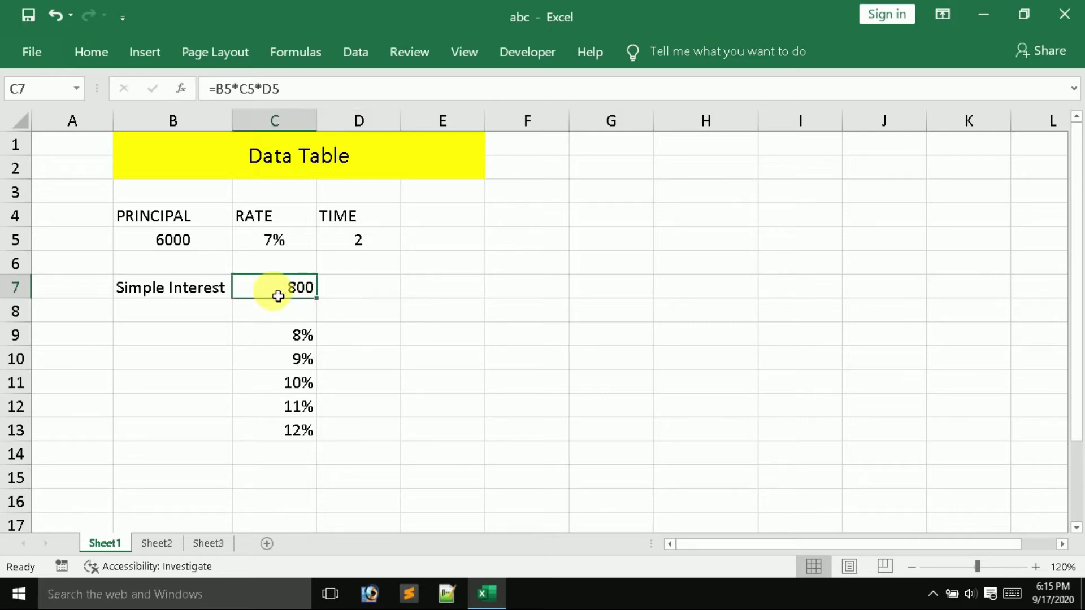
left_click(362, 314)
type("=")
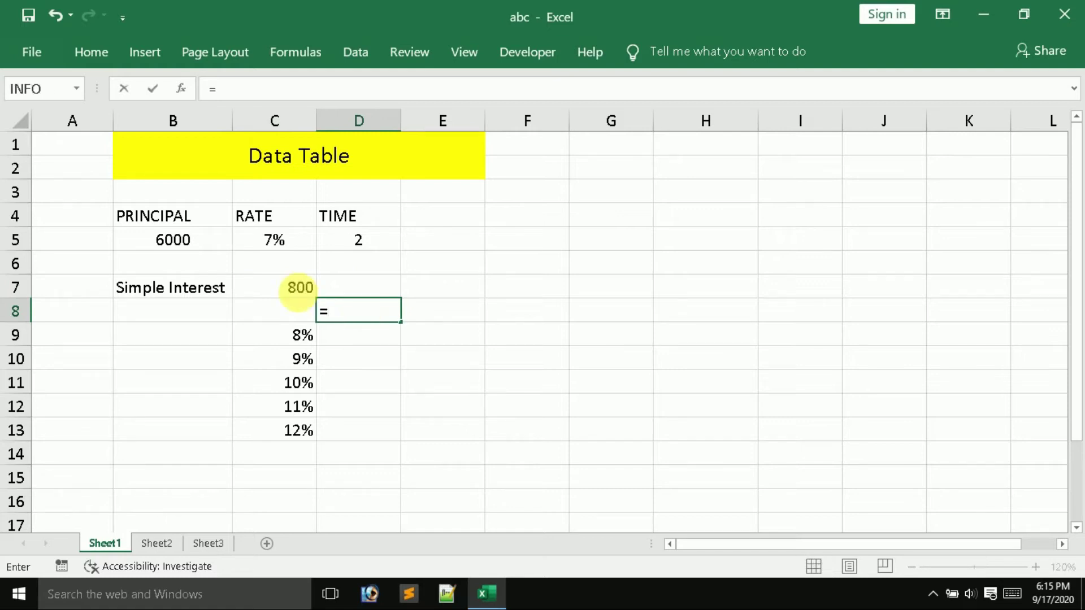
left_click(291, 295)
key("Return")
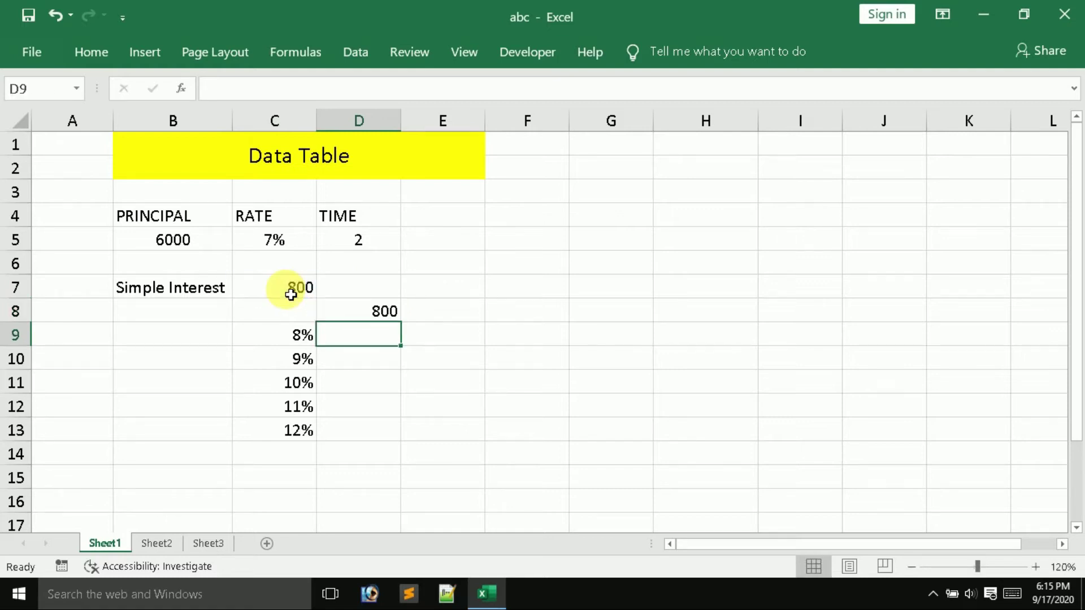
double_click(373, 315)
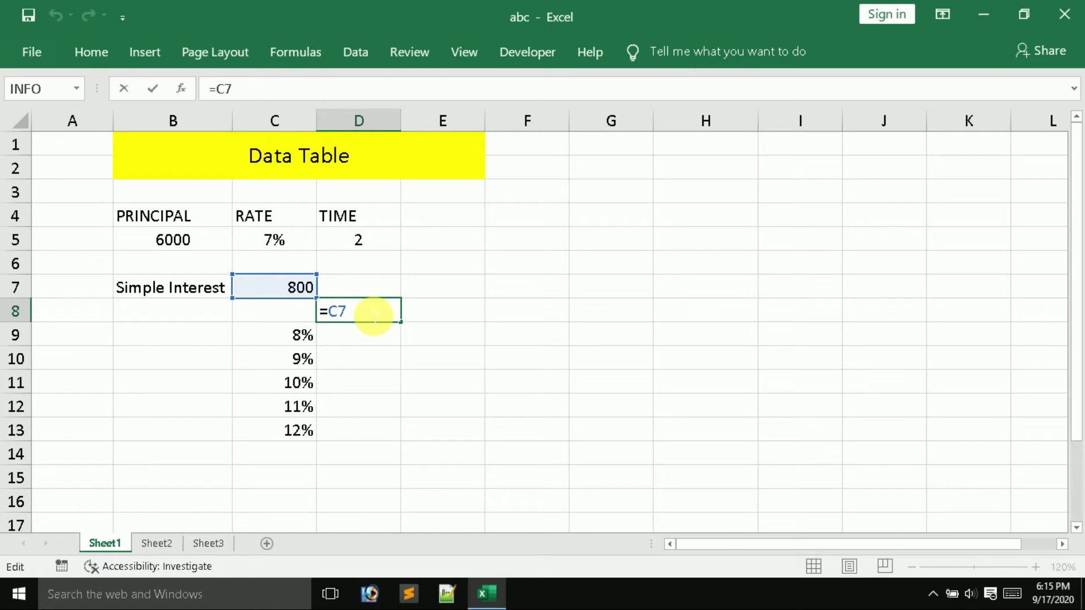
key("BackSpace")
key("BackSpace")
key("BackSpace")
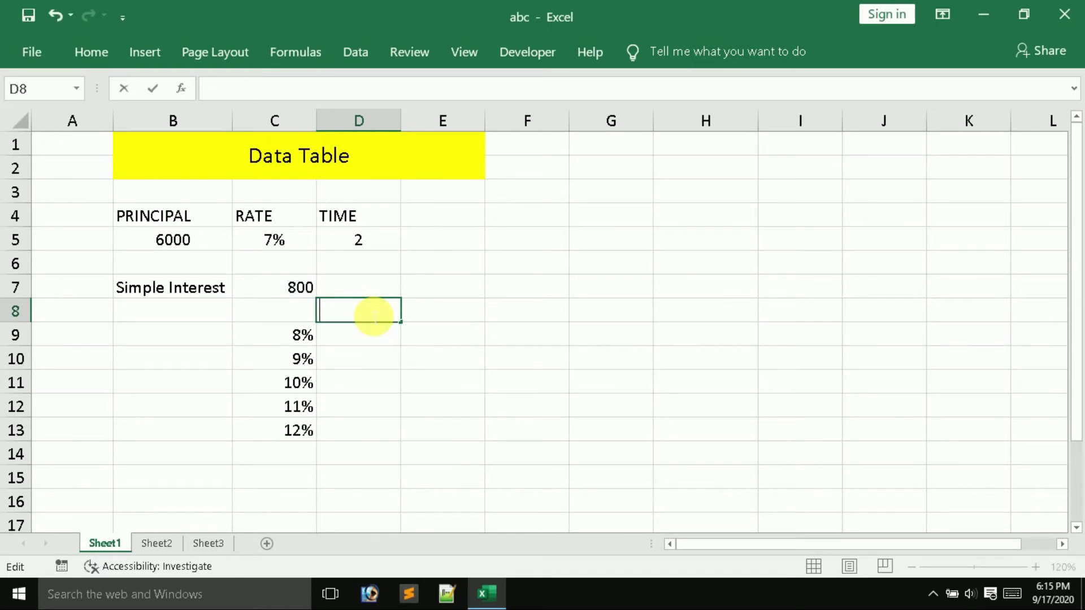
left_click(514, 382)
left_click(362, 328)
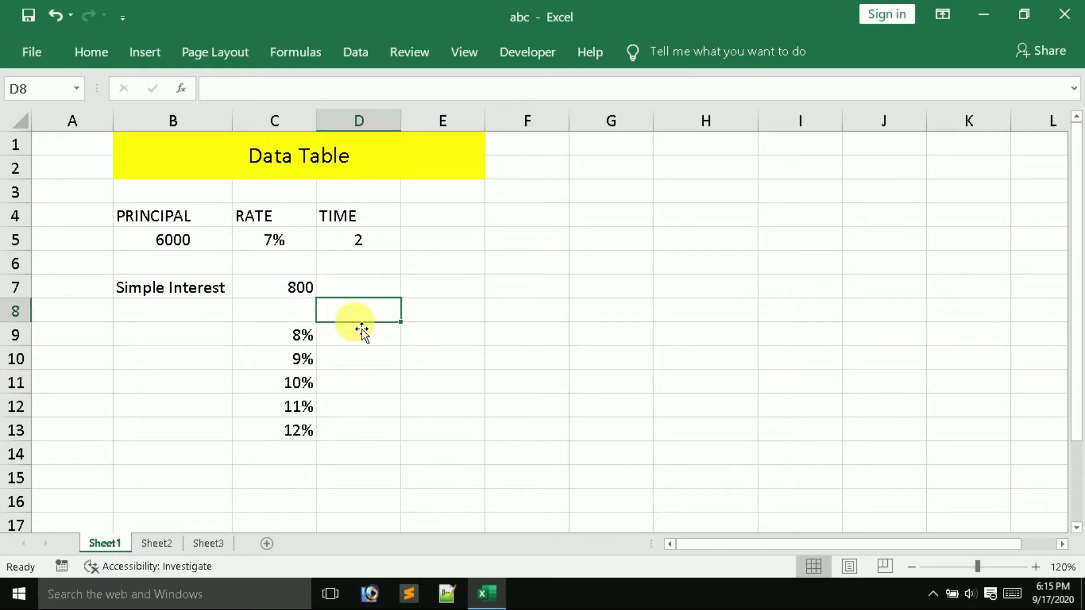
type("=")
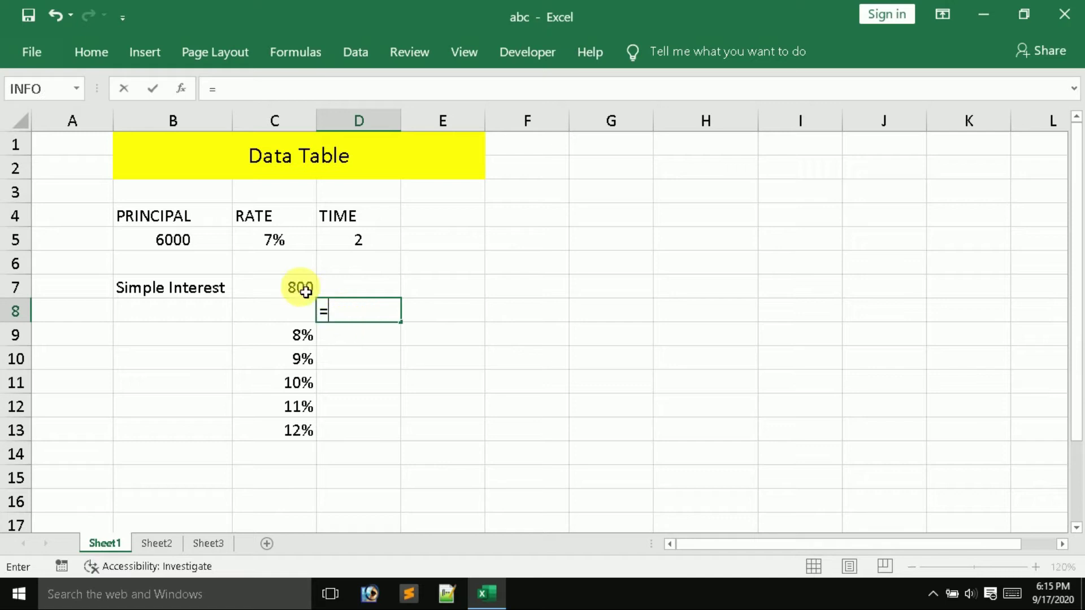
left_click(303, 289)
key("Return")
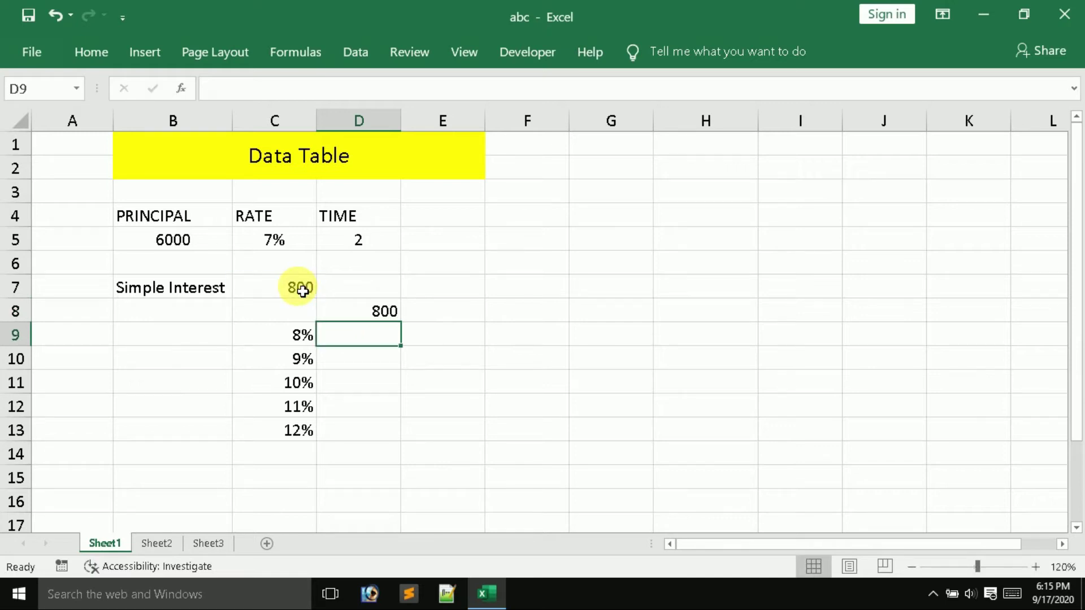
Select C8:D13 and open What-If Analysis on the Data tab.
left_click_drag(300, 313, 360, 425)
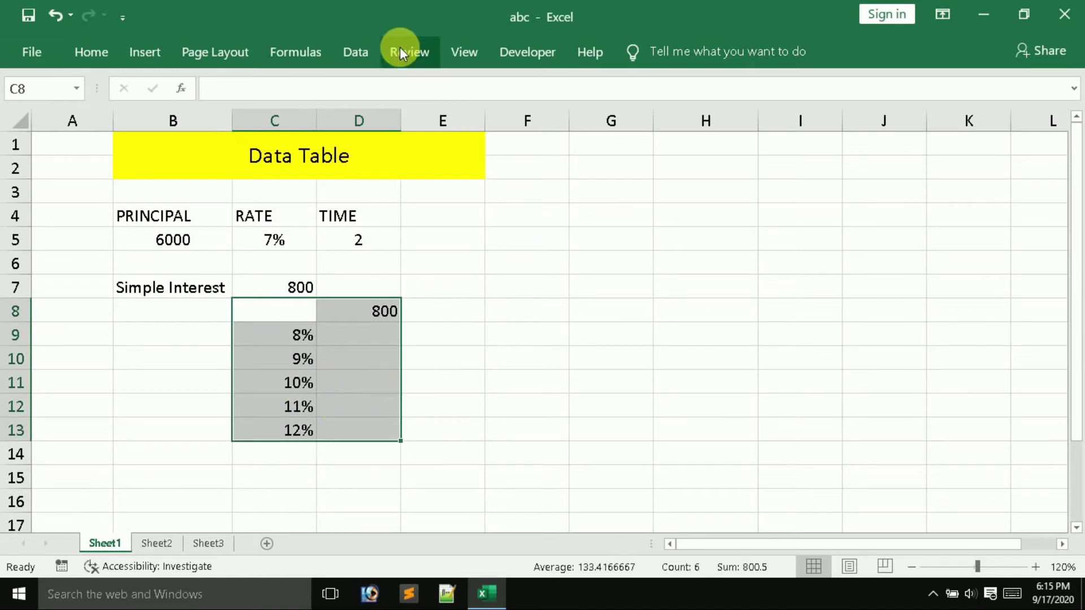
left_click(350, 51)
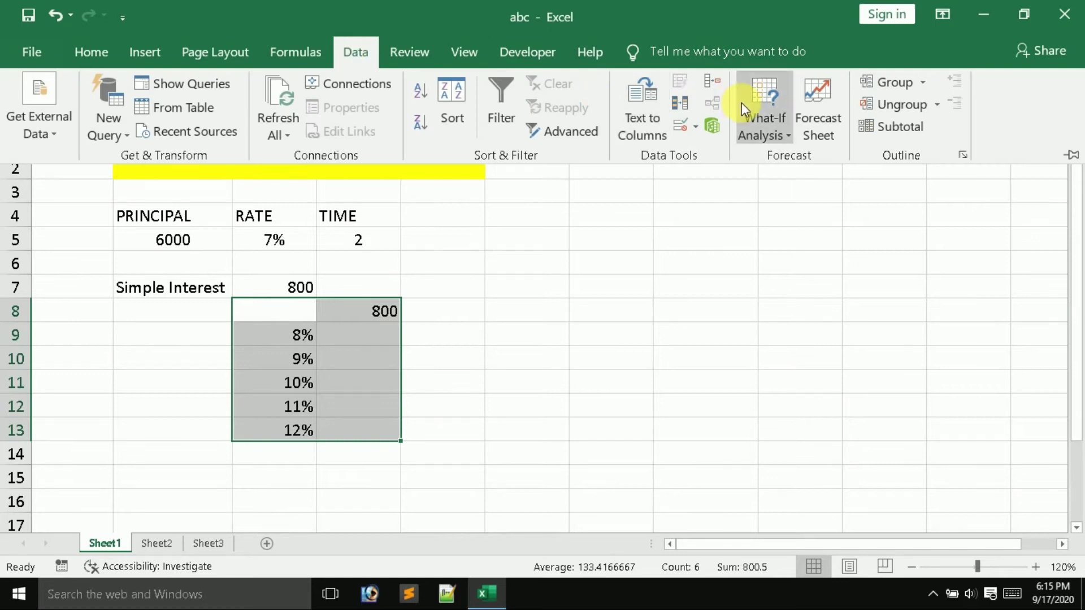
left_click(770, 129)
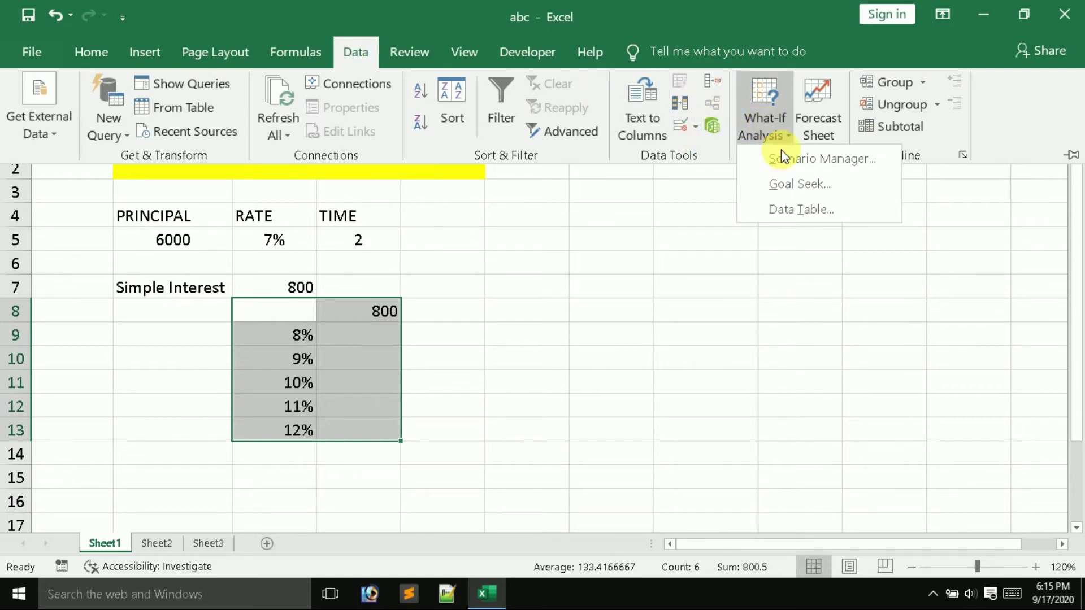
Create a Data Table with column input $C$5, filling D9:D13 with 960–1440.
left_click(789, 208)
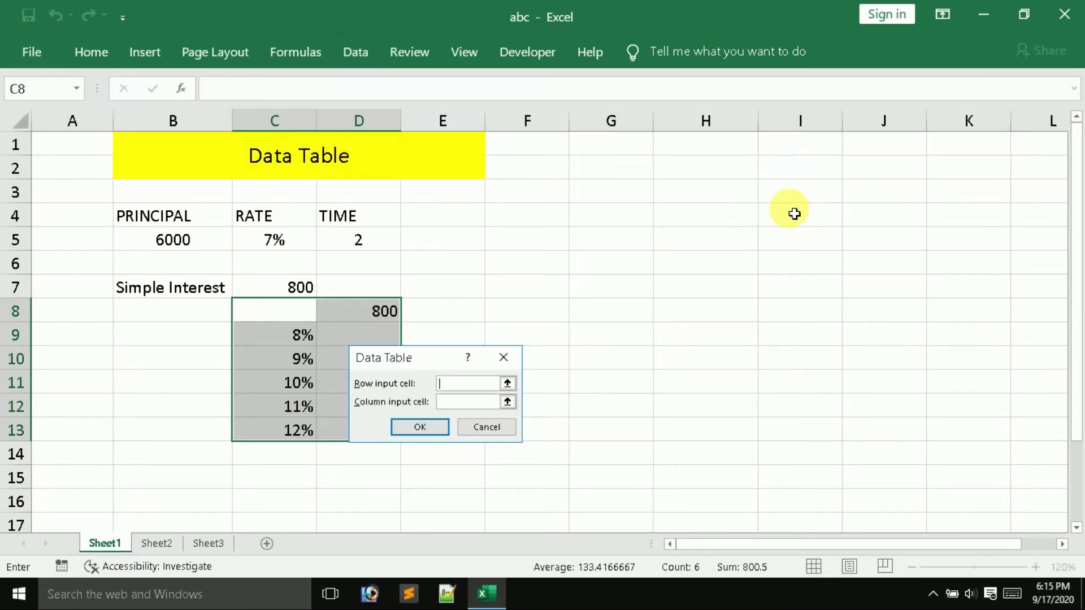
left_click_drag(394, 362, 610, 286)
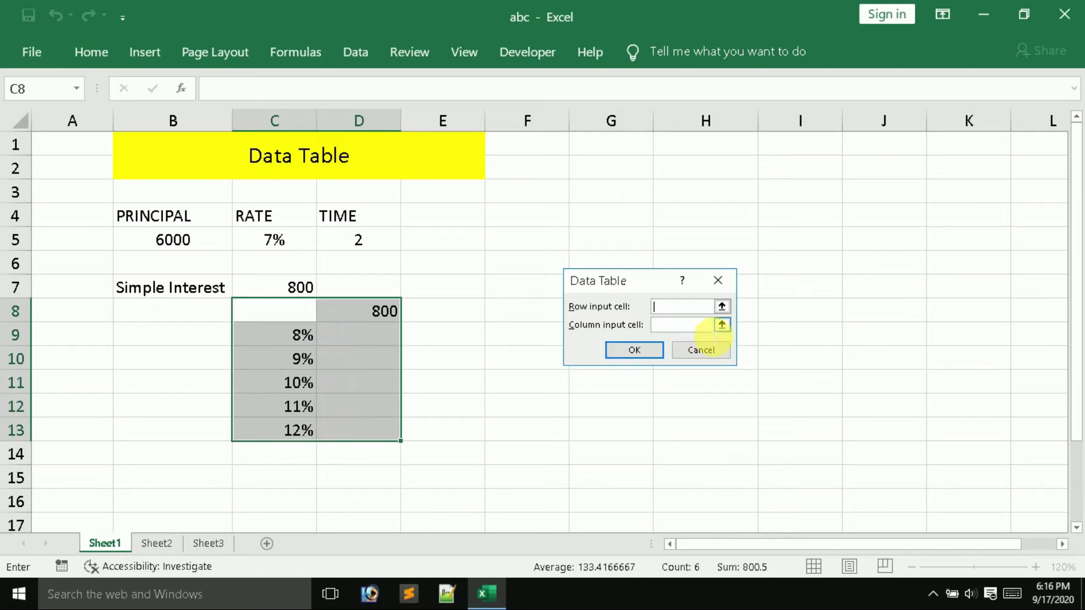
left_click(723, 327)
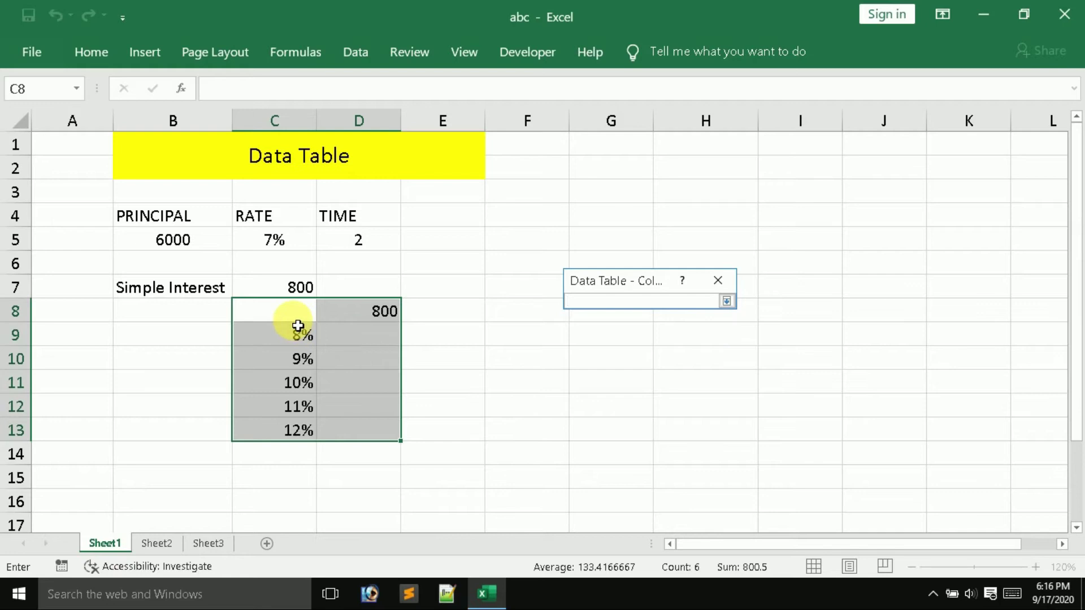
mouse_move(281, 317)
left_mouse_down()
mouse_move(338, 355)
mouse_move(355, 433)
left_mouse_up()
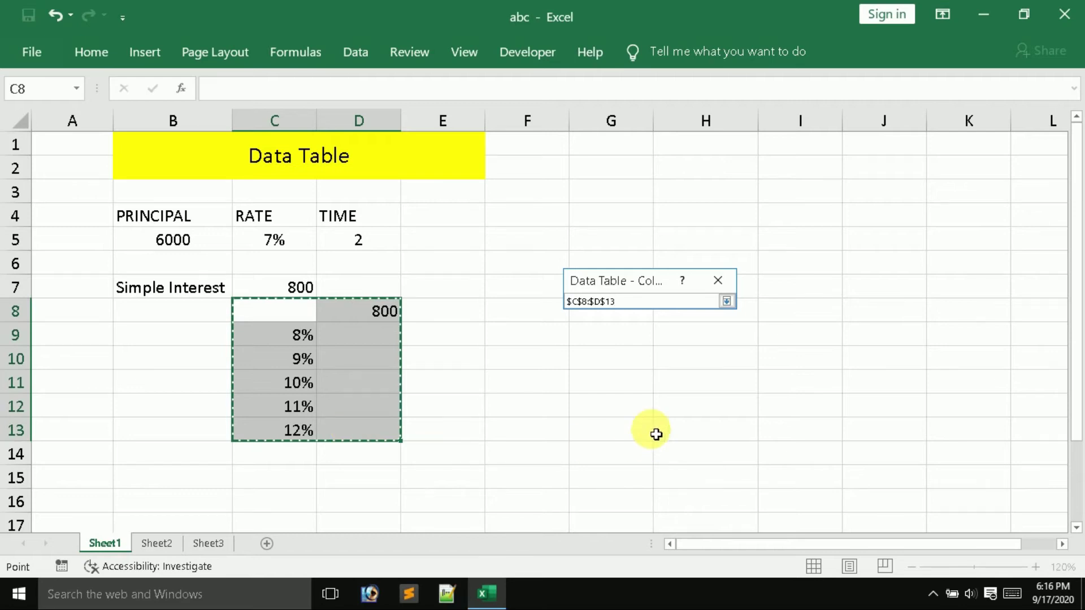
left_click(724, 302)
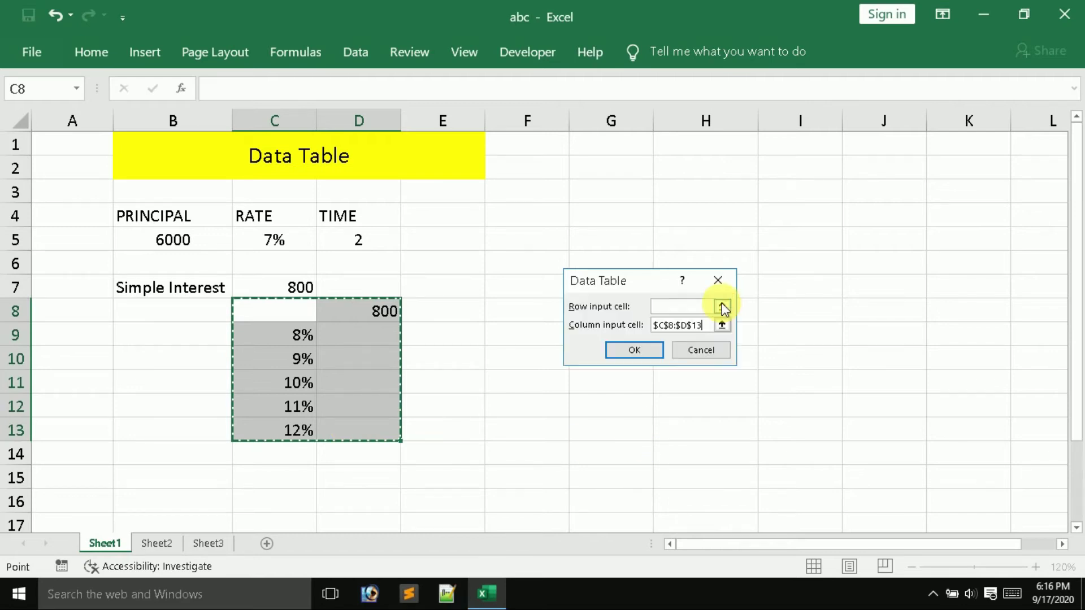
left_click(724, 324)
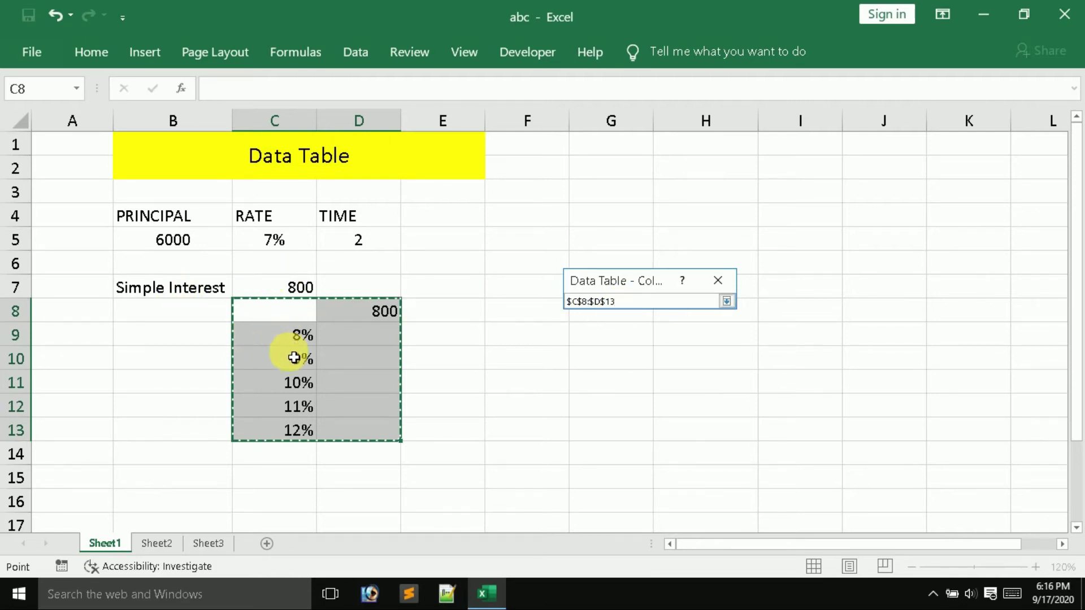
left_click(274, 240)
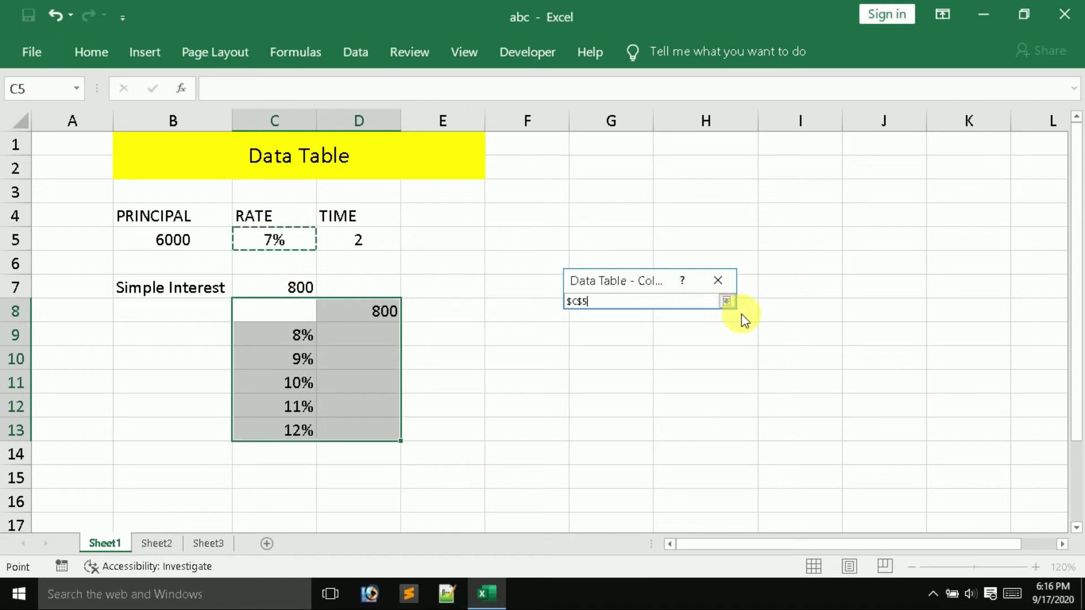
left_click(727, 300)
left_click(639, 352)
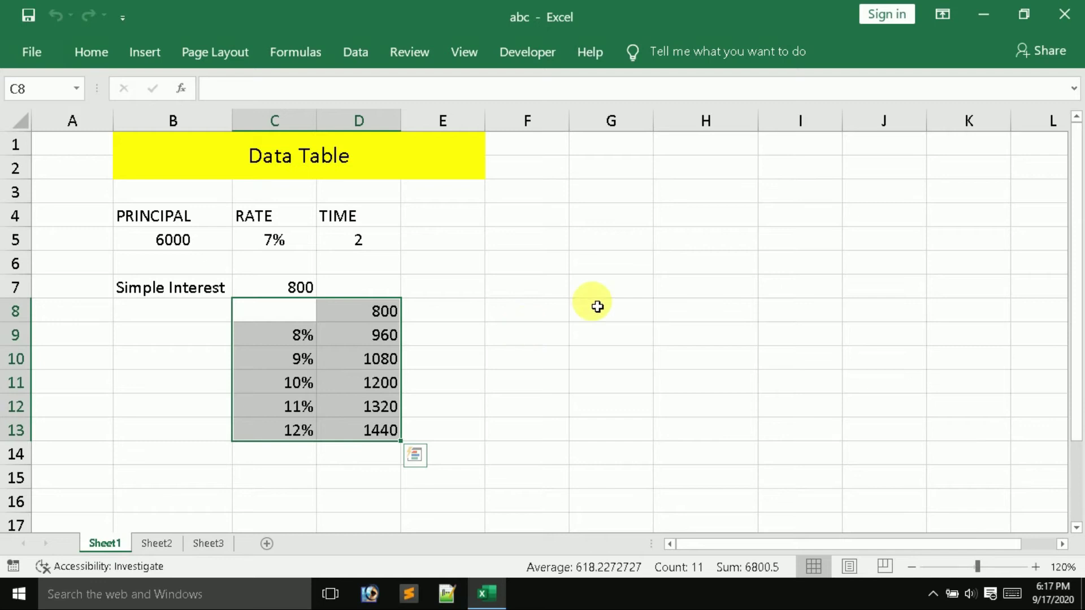
Enter =C7 in G7 to show the 800 interest result.
left_click(645, 289)
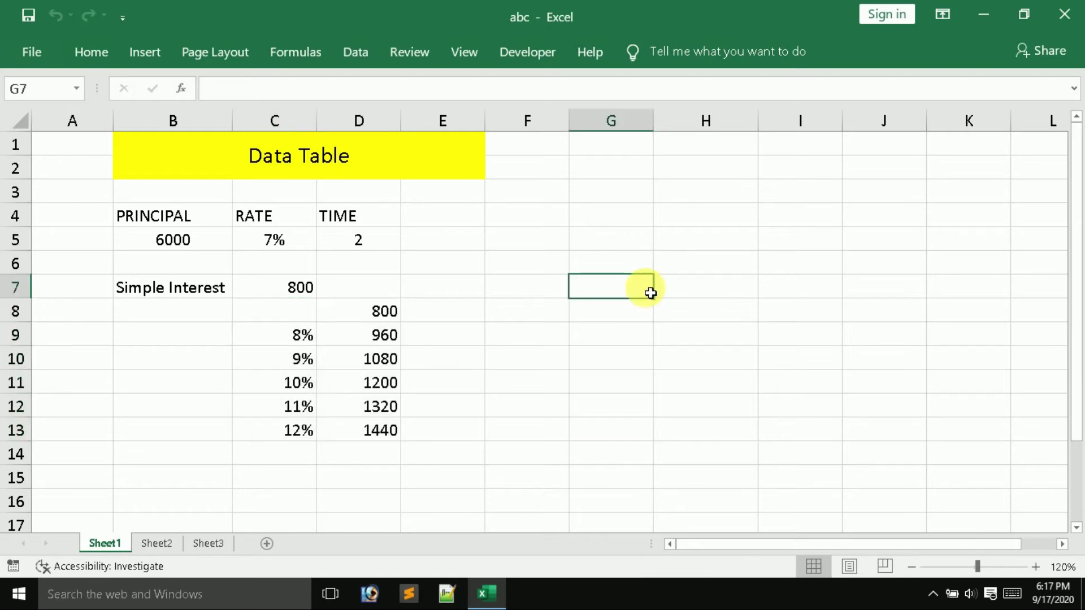
type("=")
left_click(294, 293)
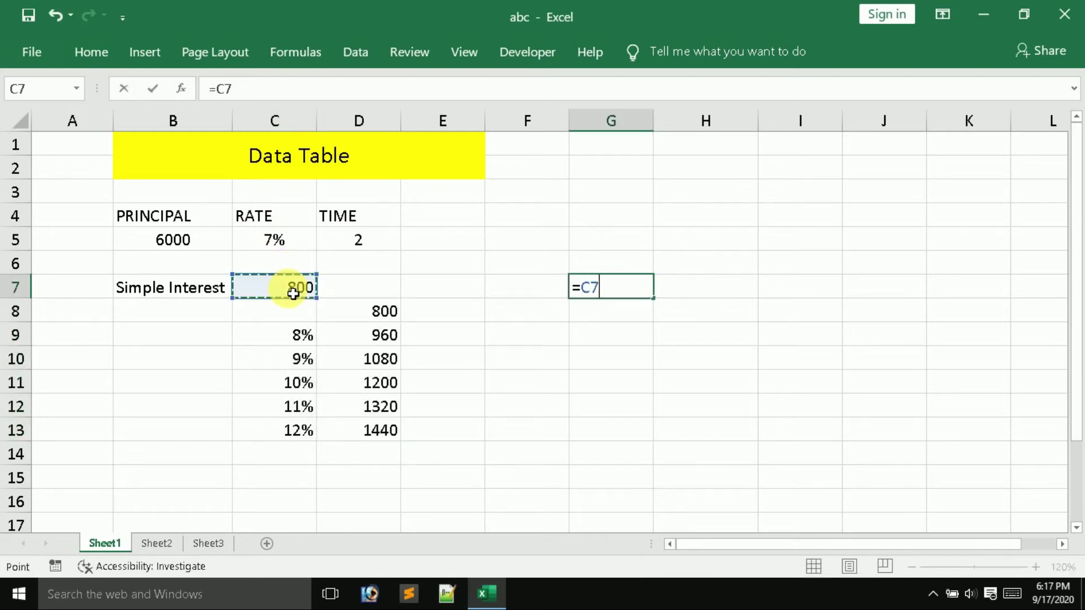
key("Return")
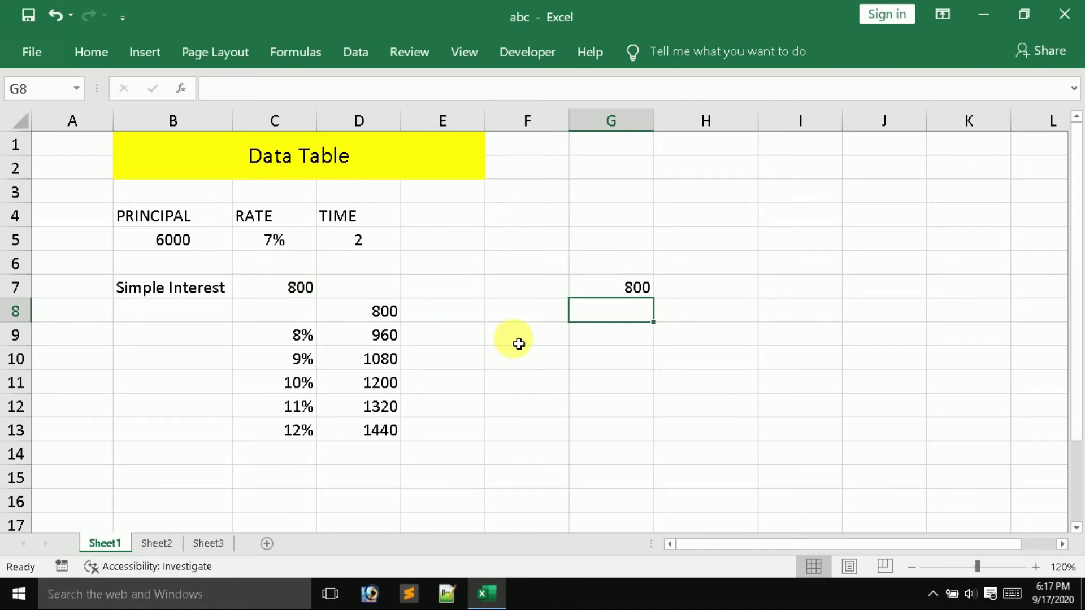
Enter principals 7000 and 8000 in F8:F9, extend to 11000, and select F7:G12.
left_click(524, 341)
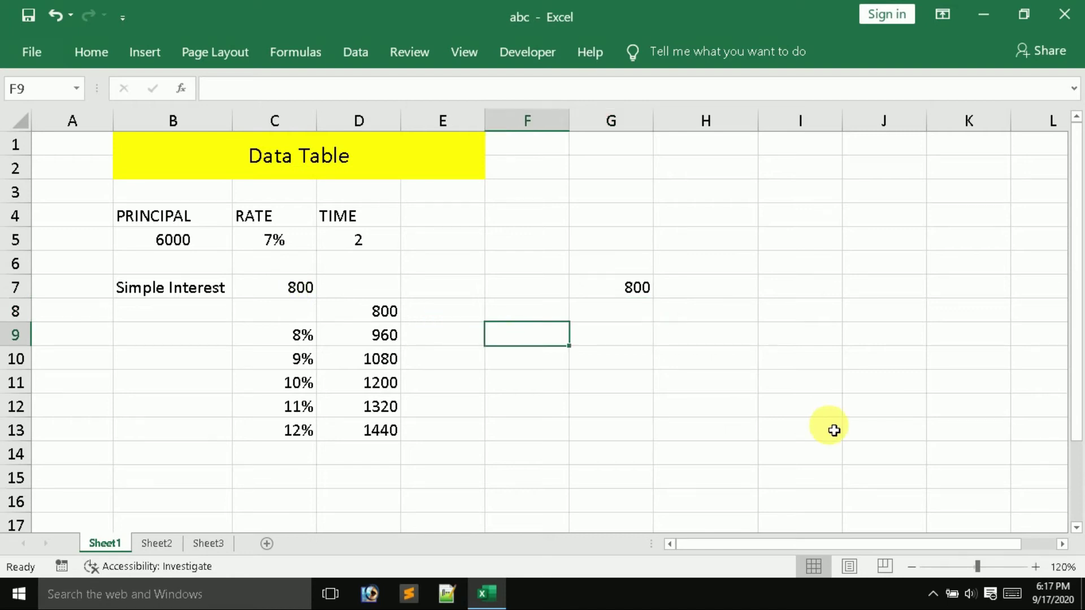
key("Up")
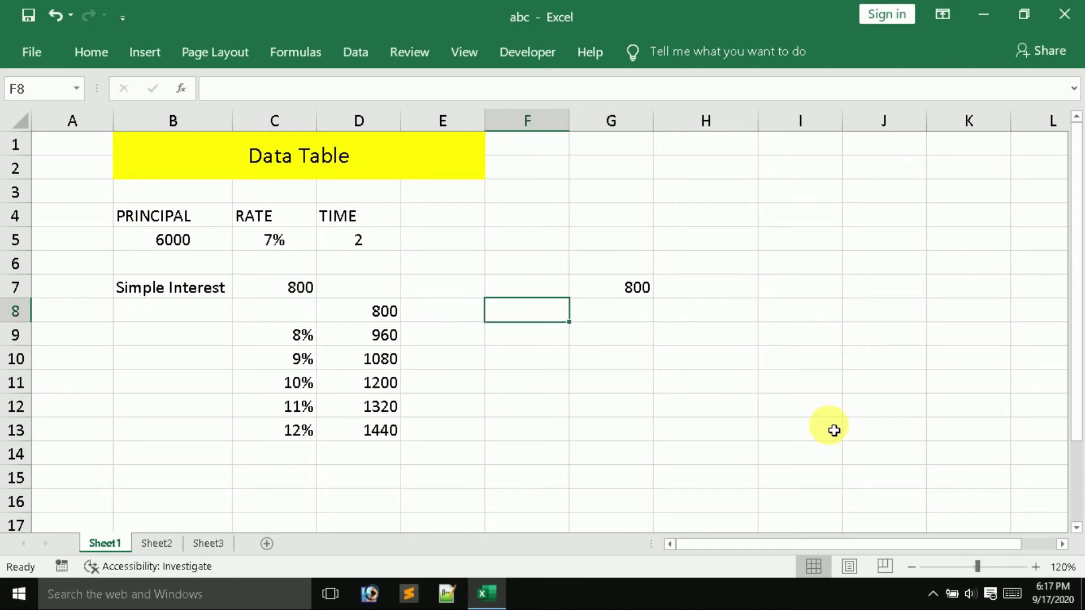
type("7000")
key("Return")
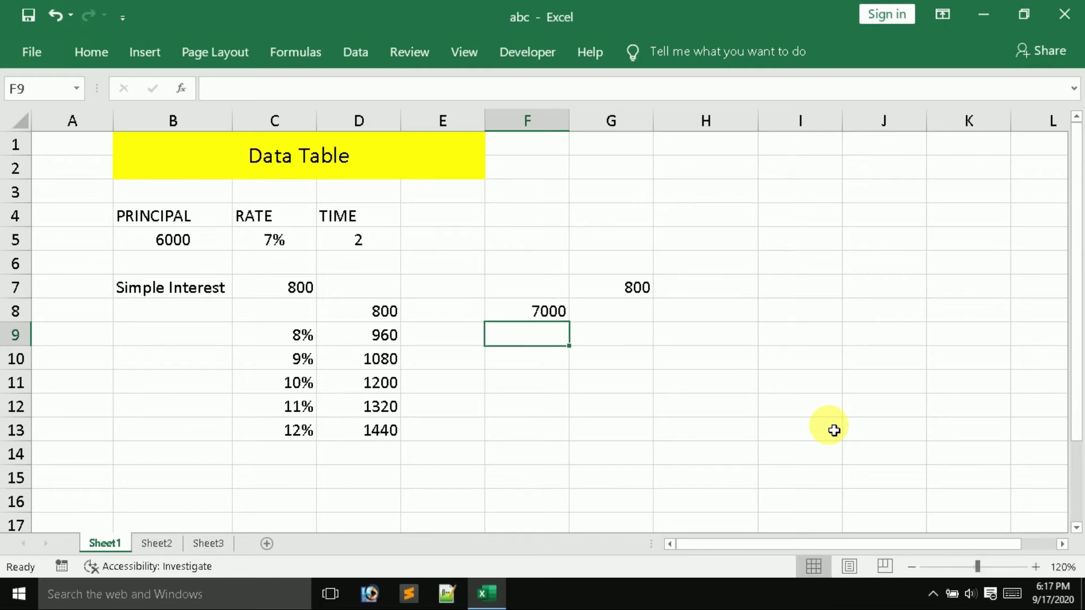
type("8000")
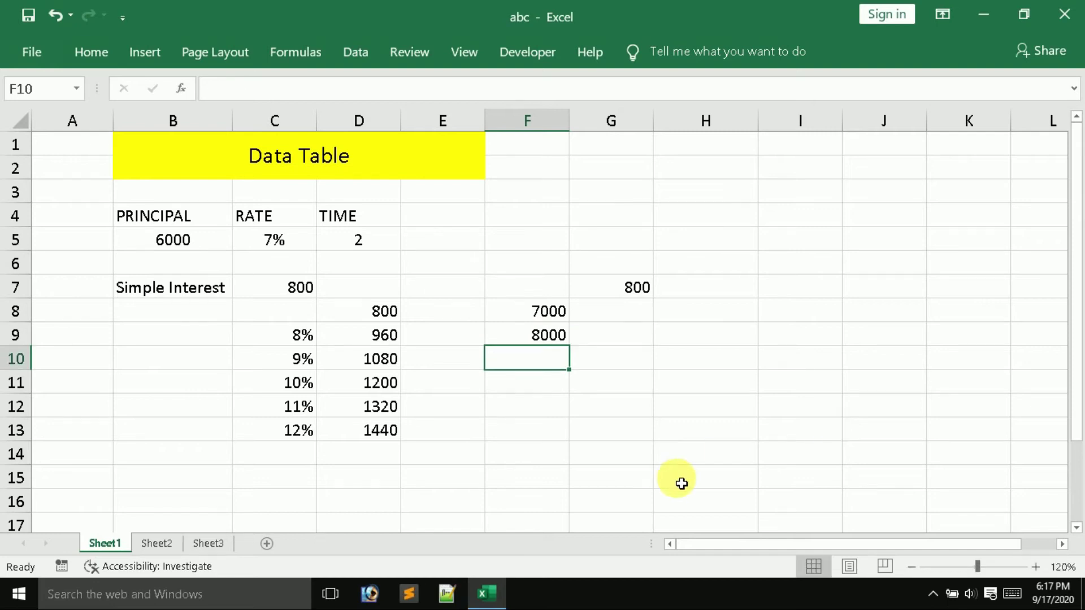
left_click_drag(527, 316, 565, 418)
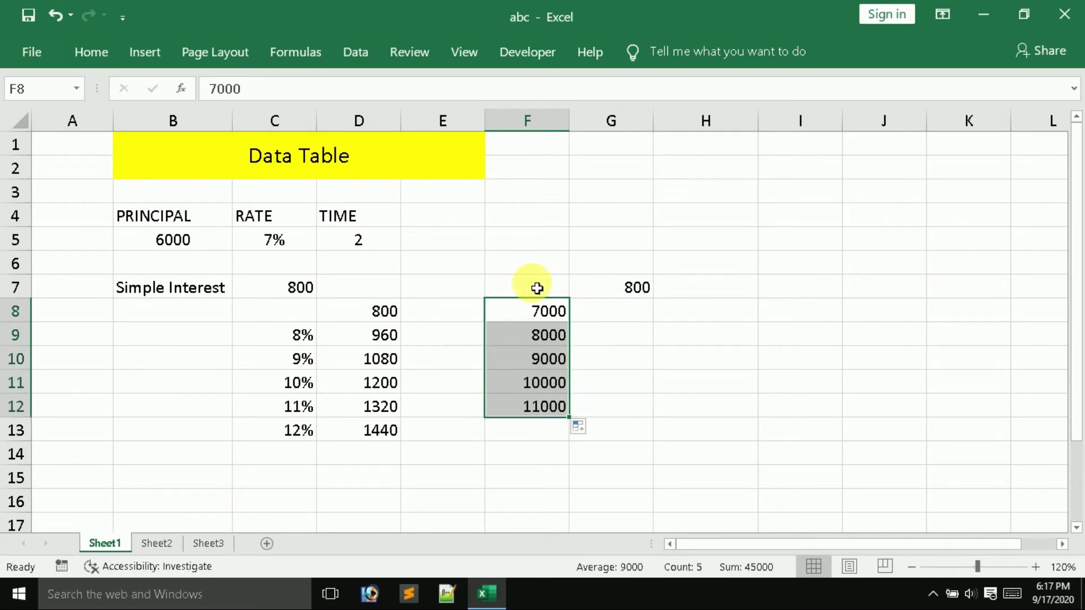
left_click_drag(535, 289, 613, 409)
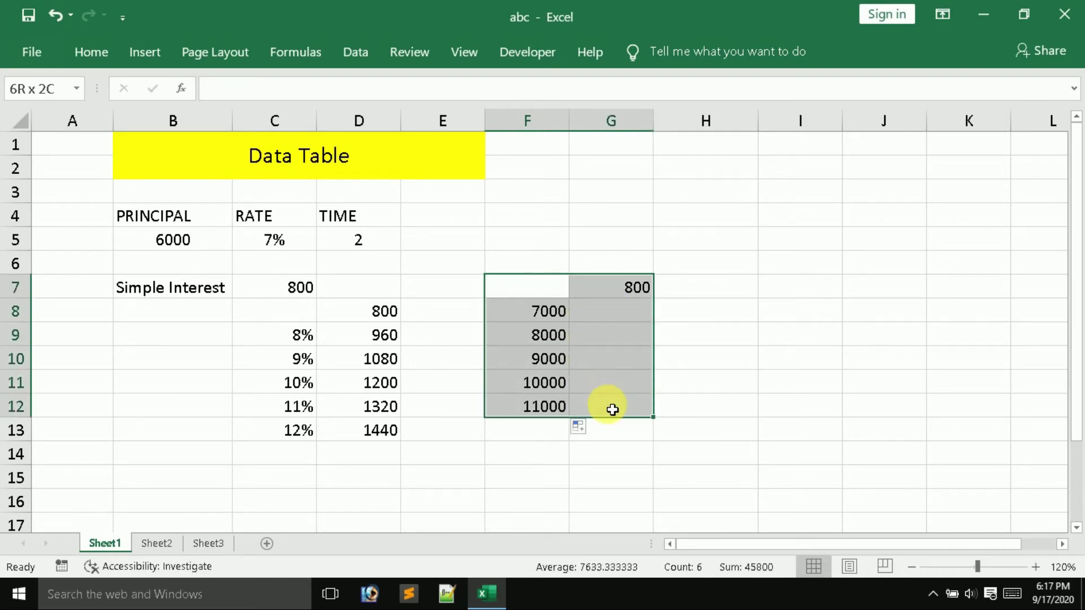
Build a Data Table on F7:G12 with column input cell $B$5.
left_click(352, 49)
left_click(783, 111)
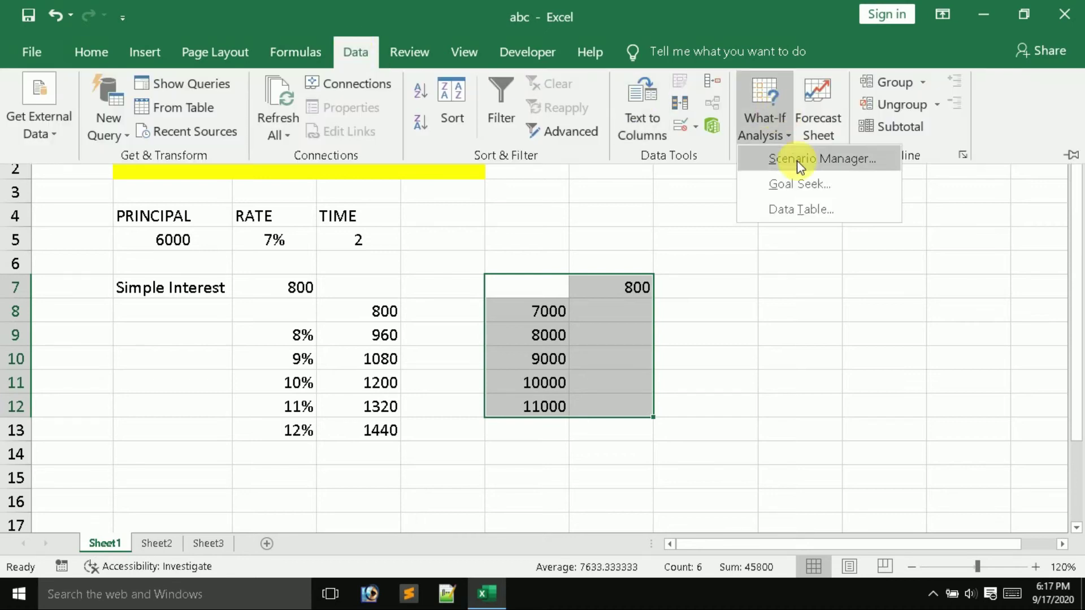
left_click(797, 208)
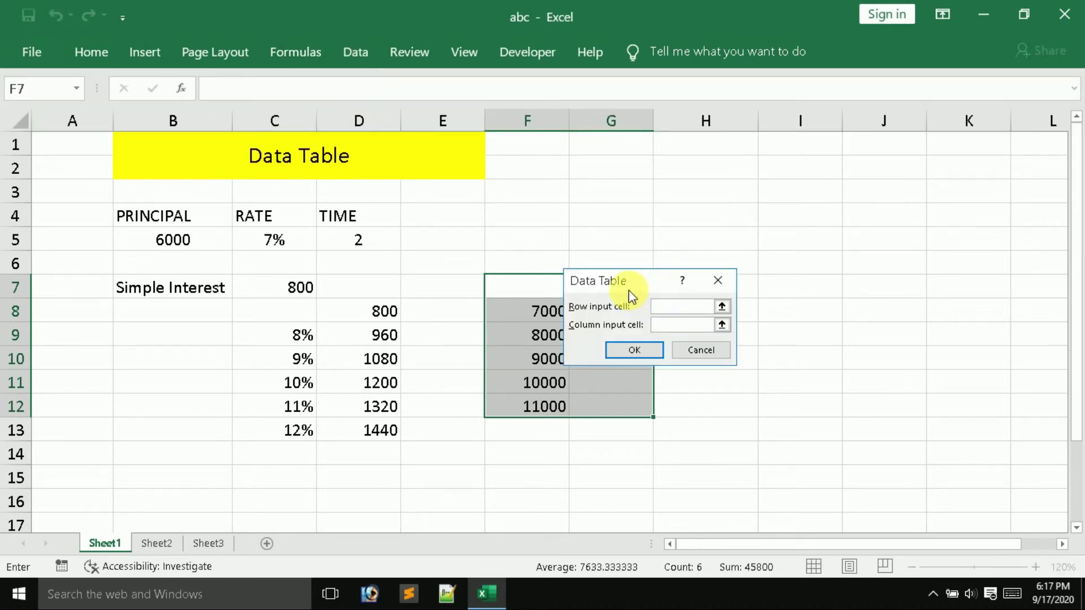
left_click_drag(625, 281, 867, 217)
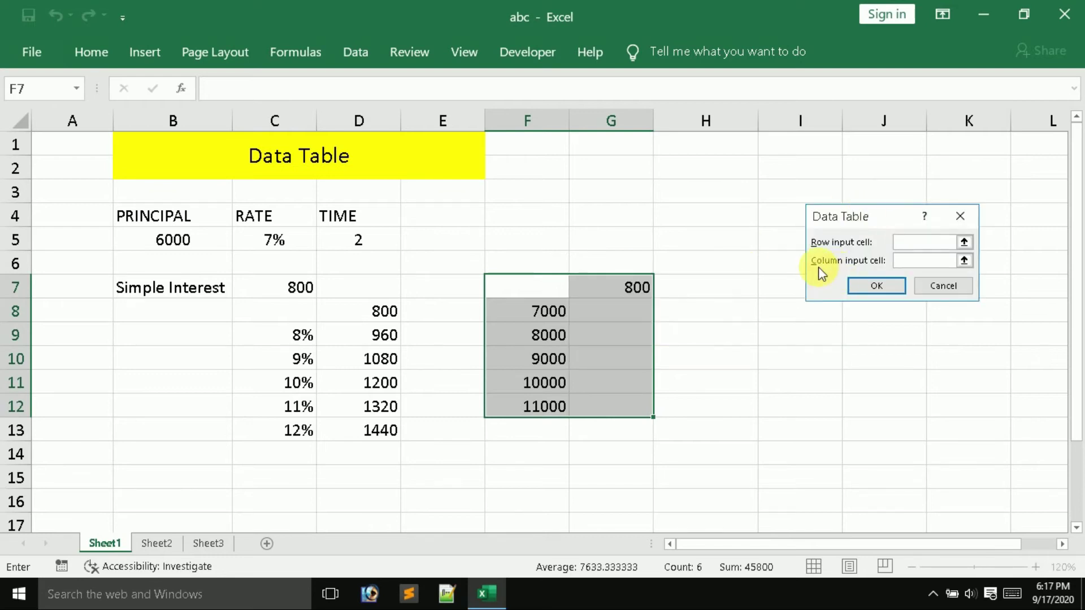
left_click(964, 261)
left_click_drag(523, 291, 620, 408)
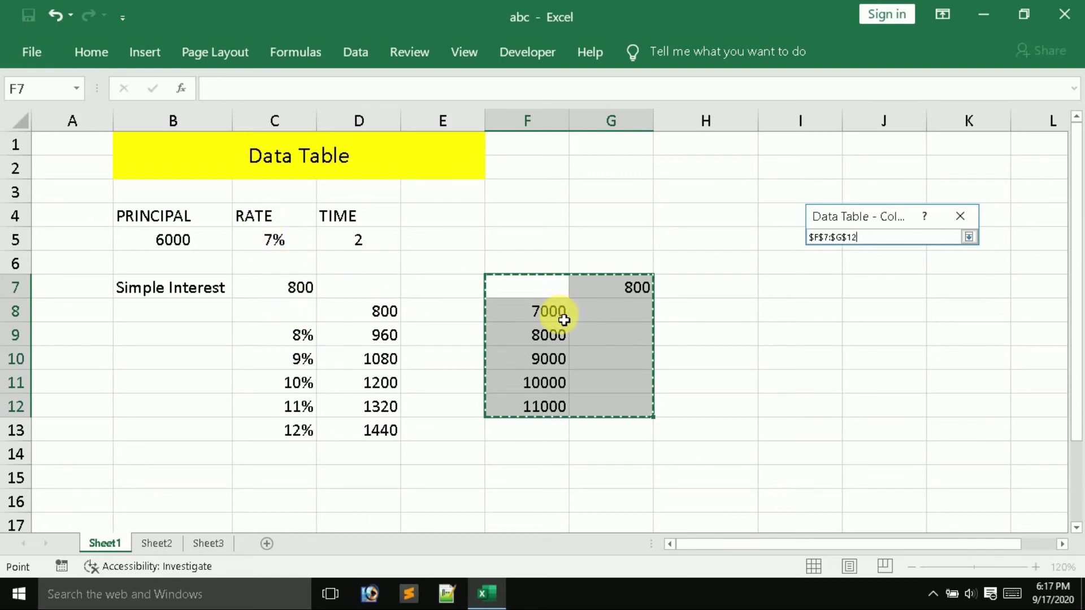
left_click(182, 240)
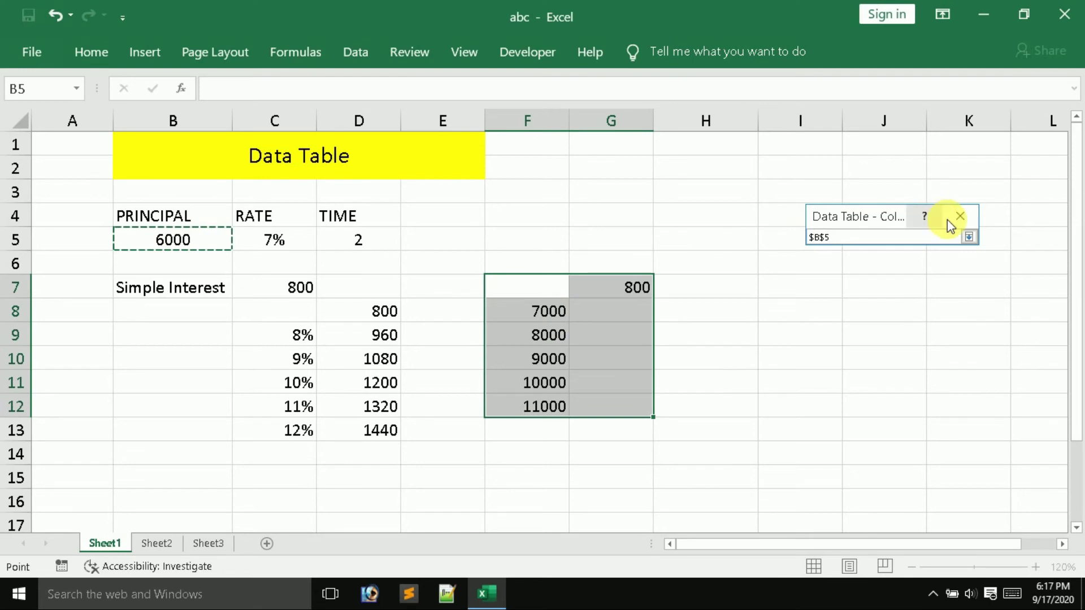
left_click(969, 237)
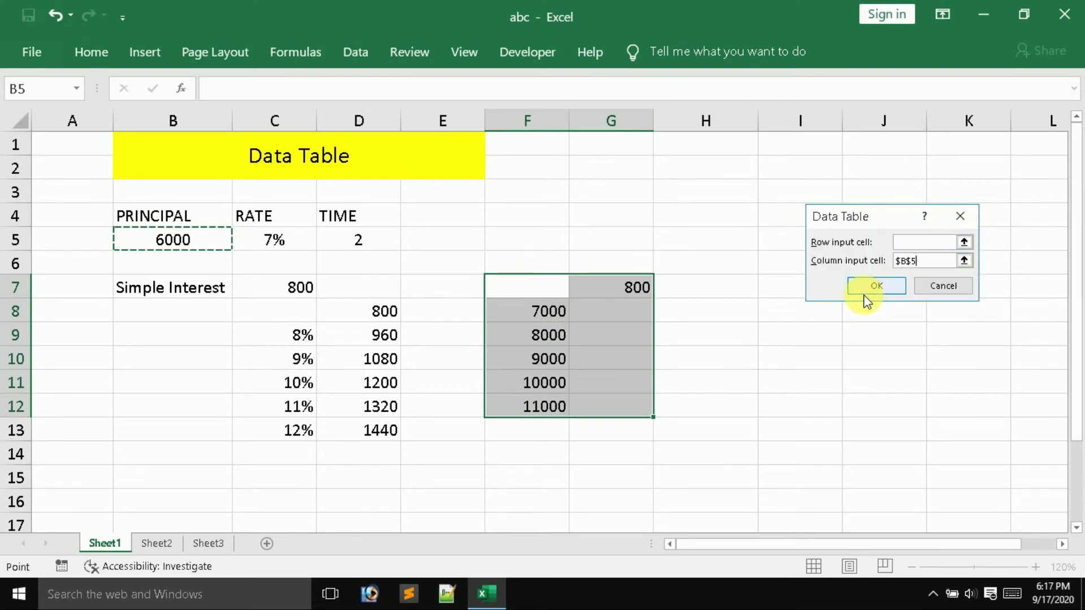
left_click(876, 286)
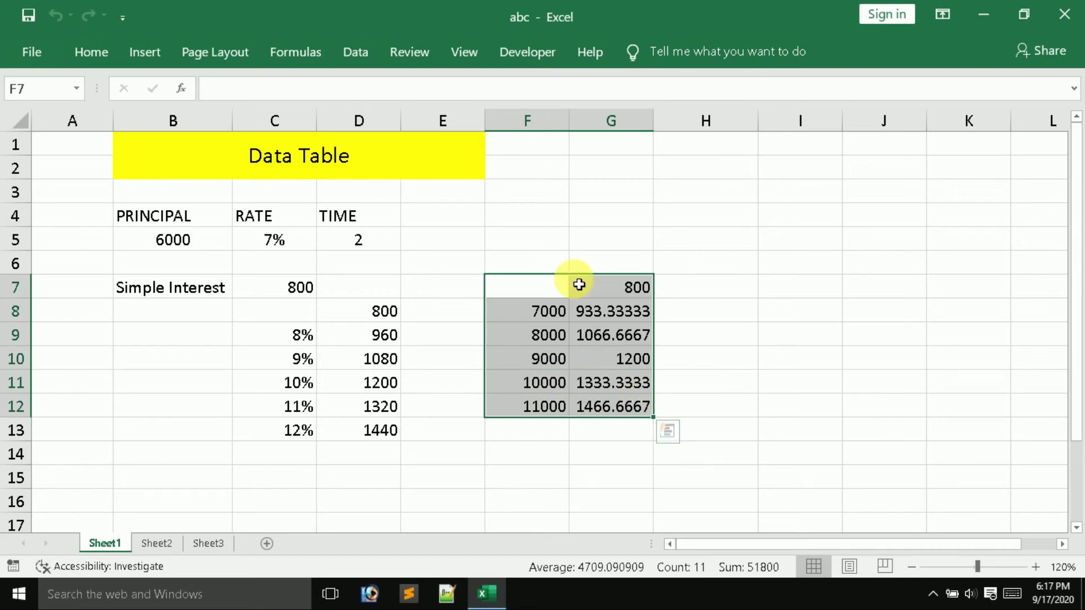
Decrease decimals on G8:G12 three times so results read 933 through 1467.
left_click(108, 52)
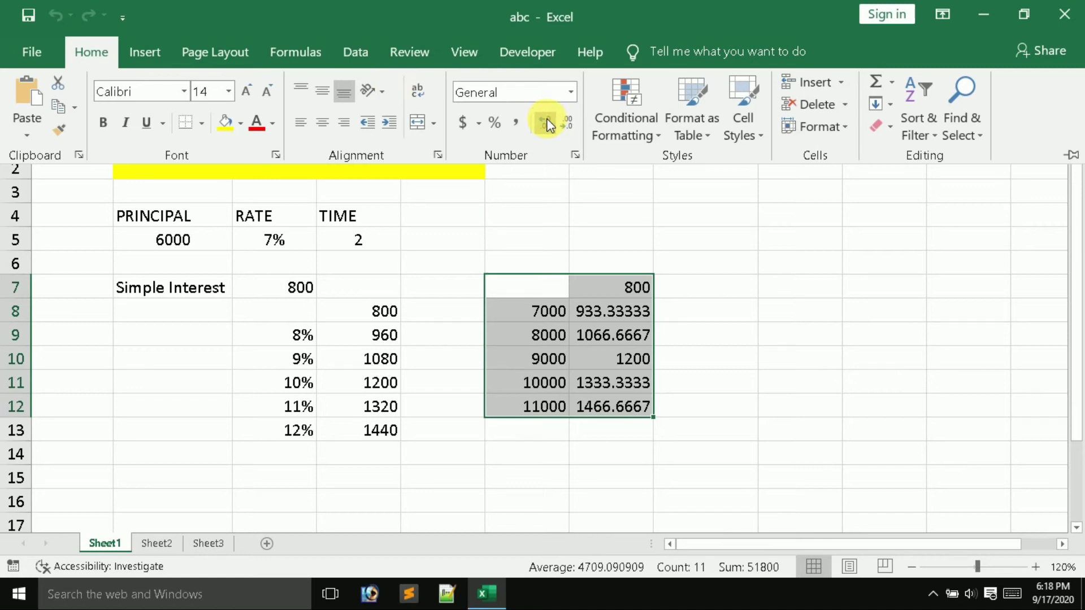
left_click(636, 333)
left_click(600, 313)
key("shift+Down")
key("shift+Down")
key("shift+Down")
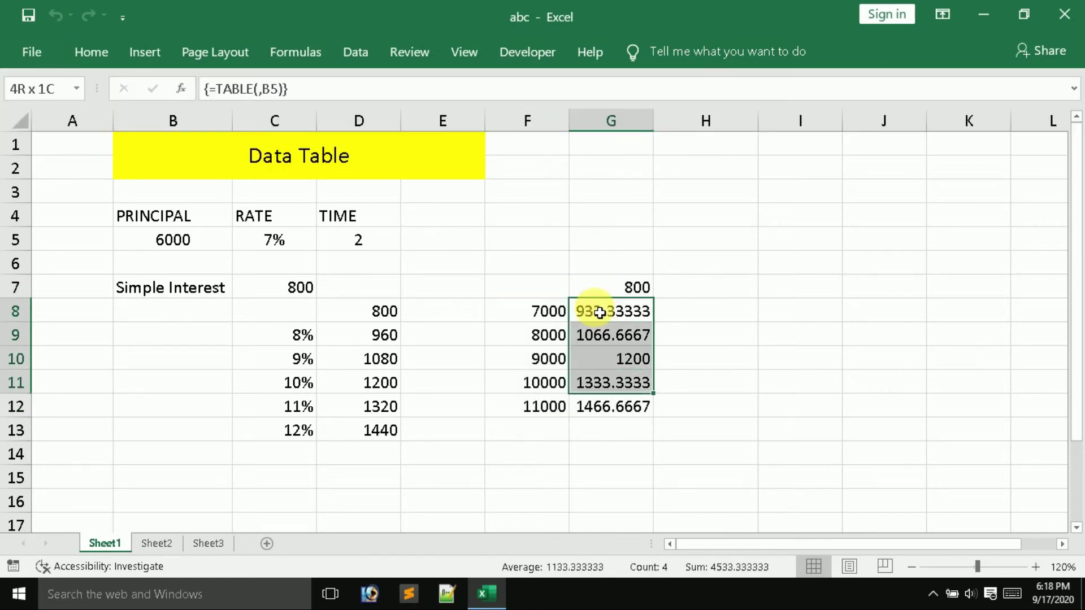
key("shift+Down")
left_click(82, 52)
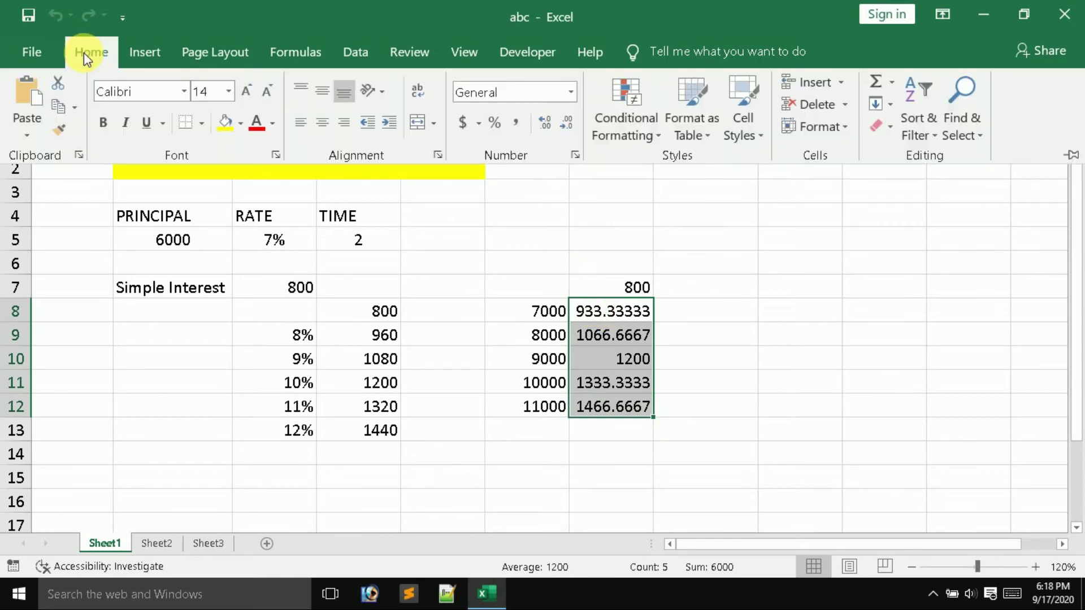
left_click(570, 124)
left_click(570, 124)
left_click(569, 123)
left_click(570, 123)
left_click(789, 359)
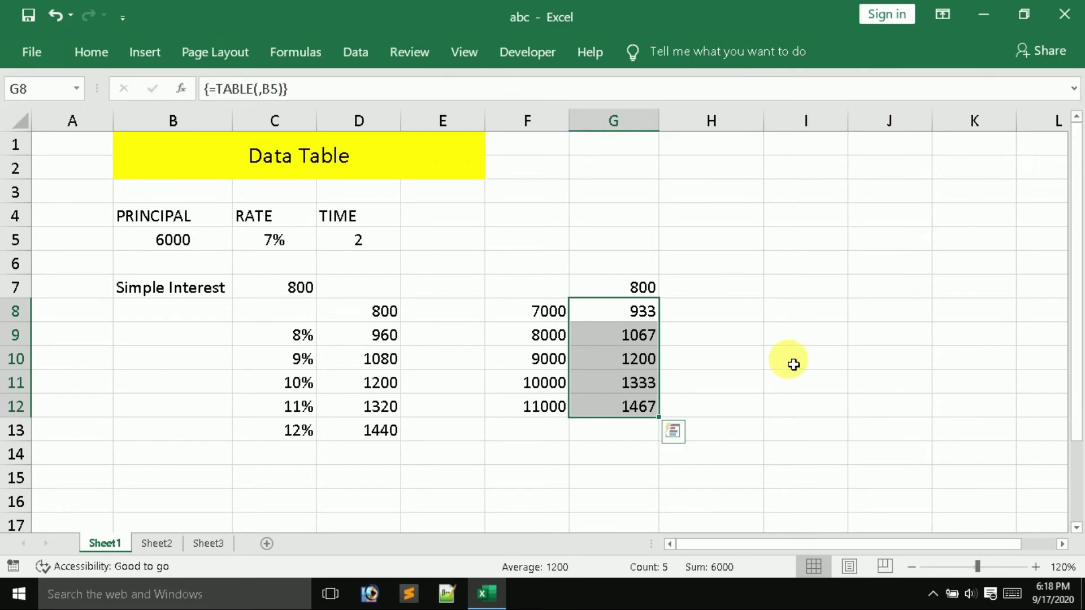
left_click(568, 307)
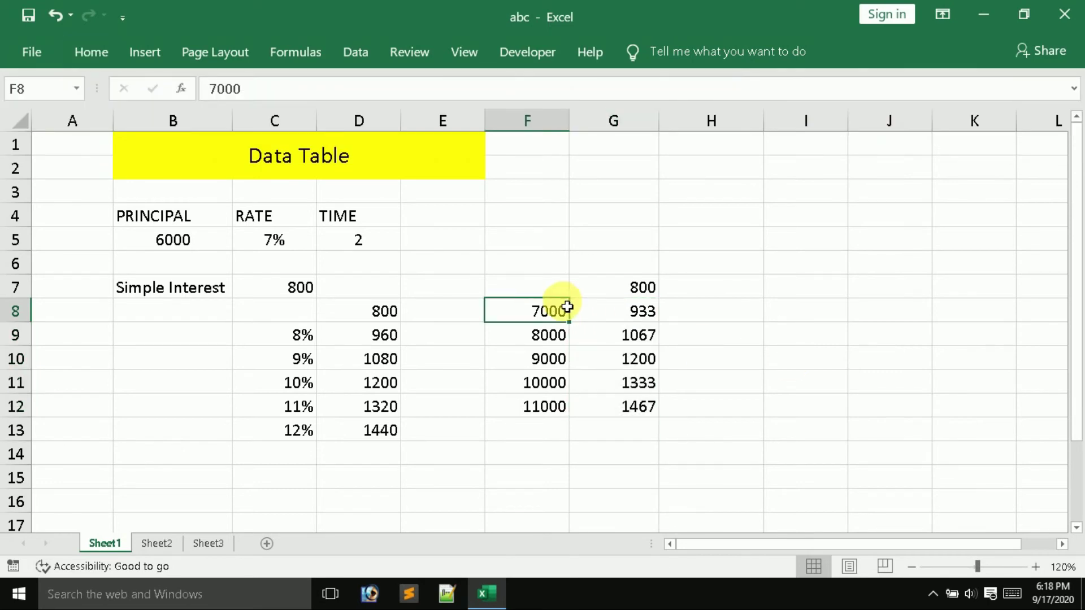
mouse_move(531, 283)
left_mouse_down()
mouse_move(653, 433)
mouse_move(642, 401)
left_mouse_up()
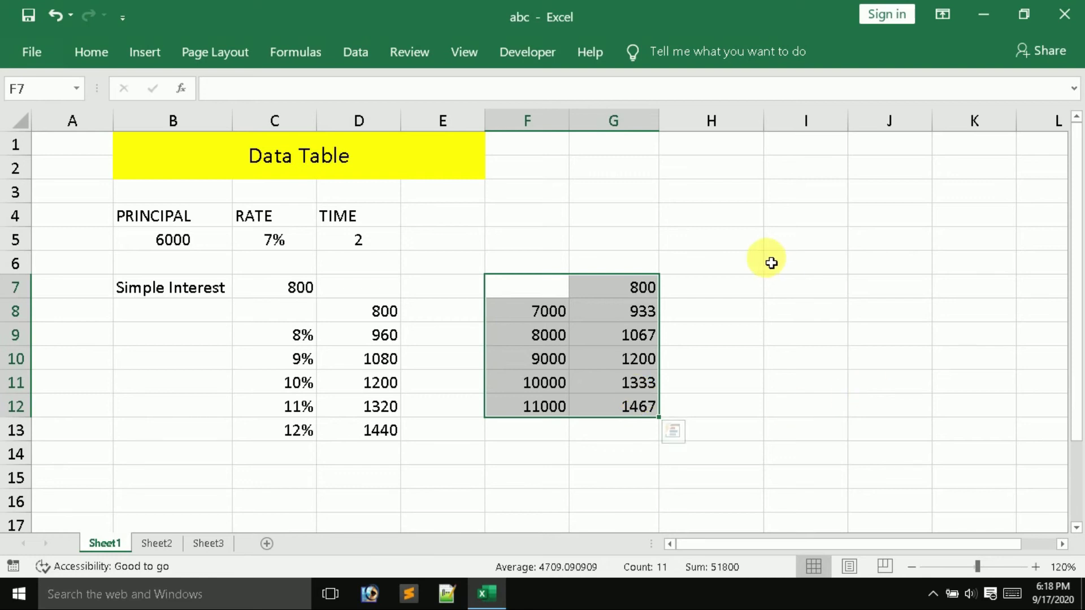
Copy rates C9:C13 and paste them transposed across I4:M4.
left_click(785, 222)
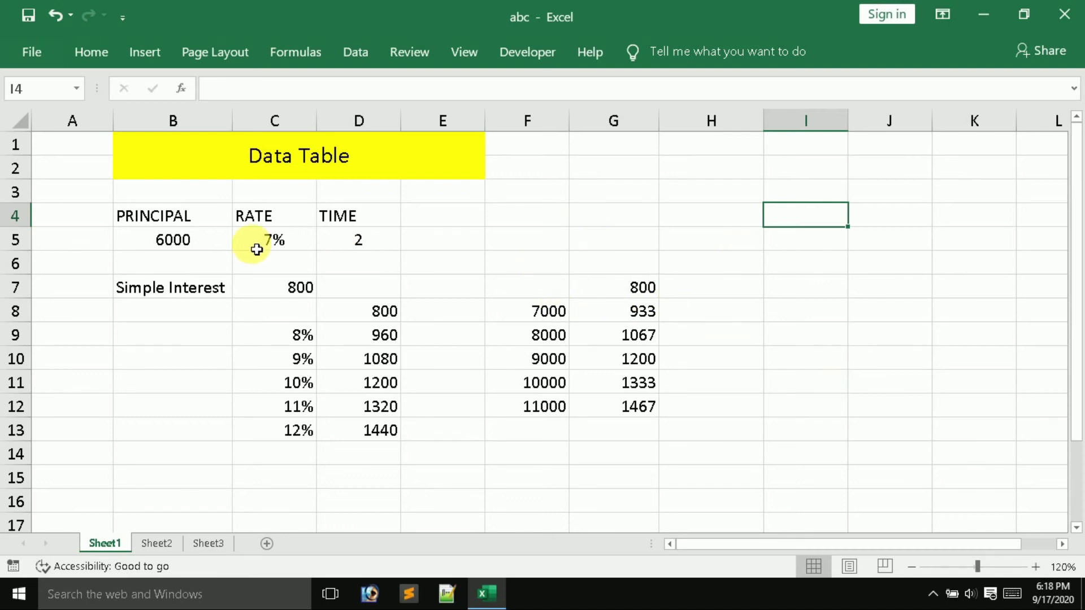
left_click_drag(303, 333, 306, 428)
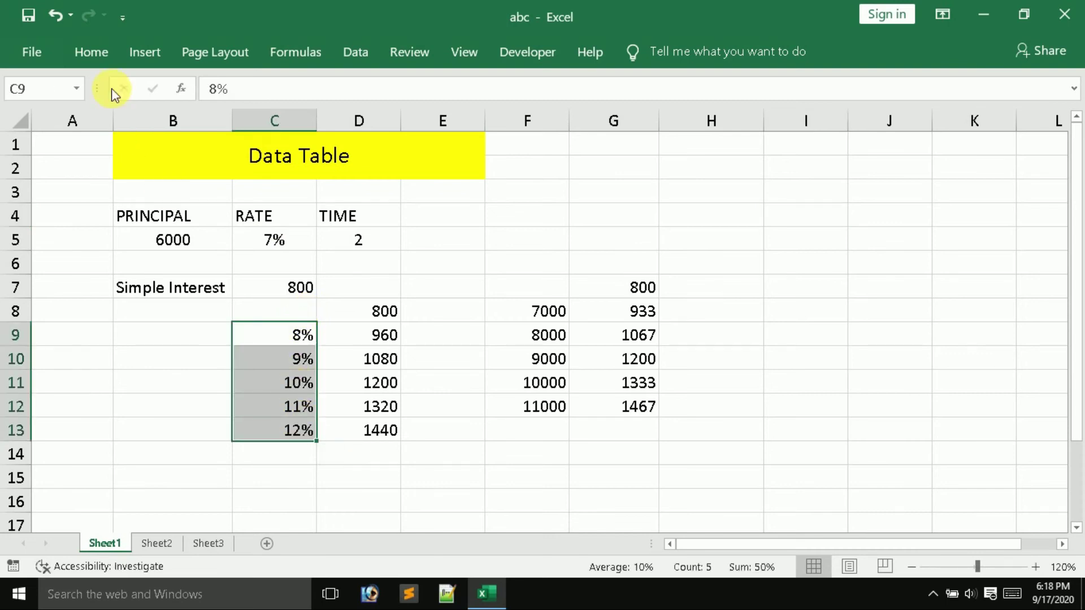
left_click(88, 52)
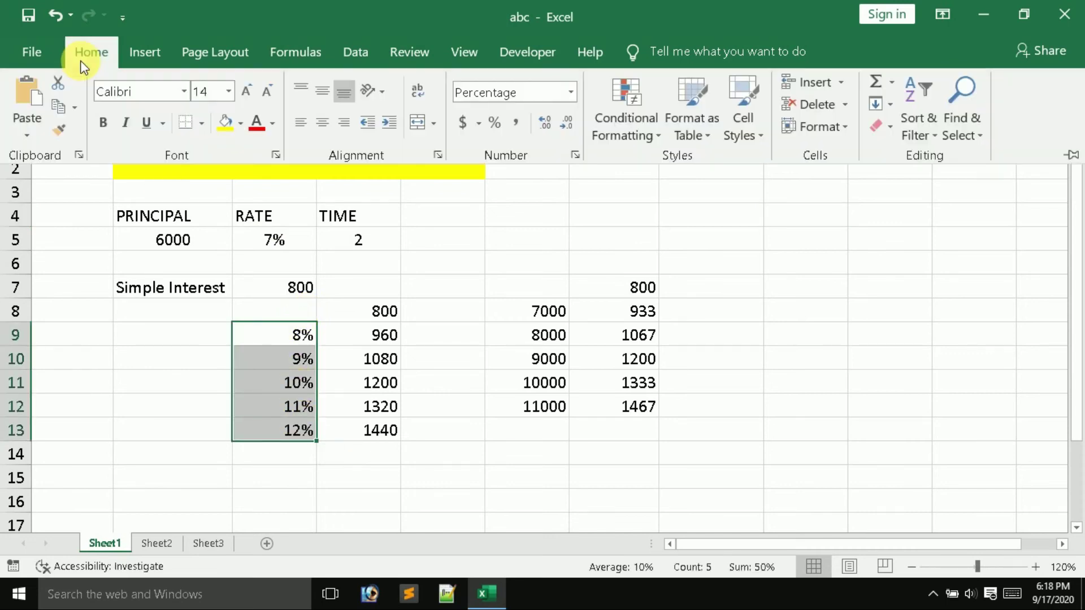
left_click(59, 107)
left_click(804, 234)
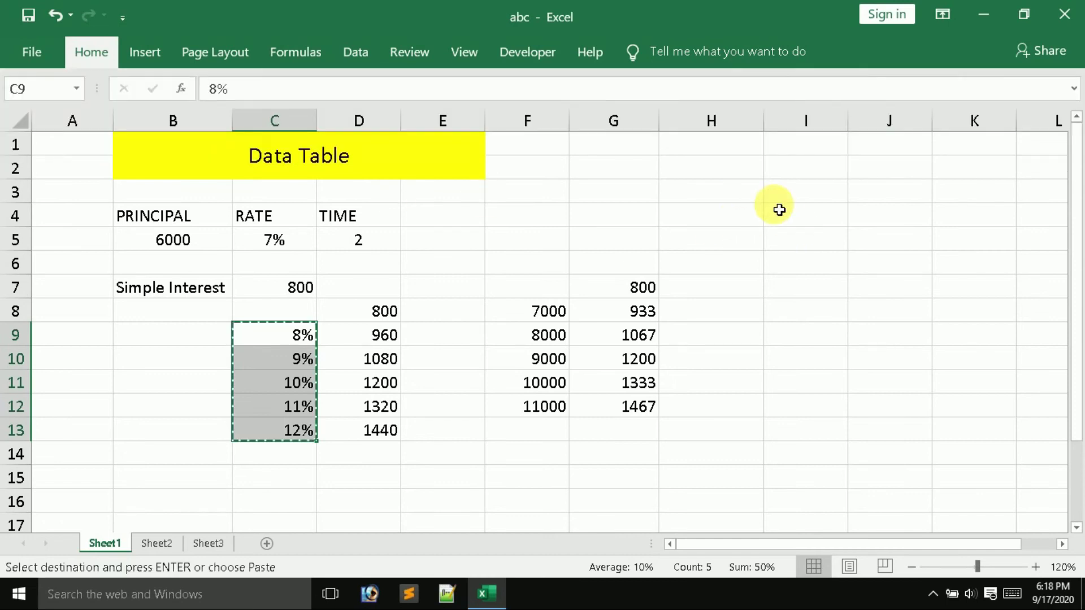
left_click(785, 220)
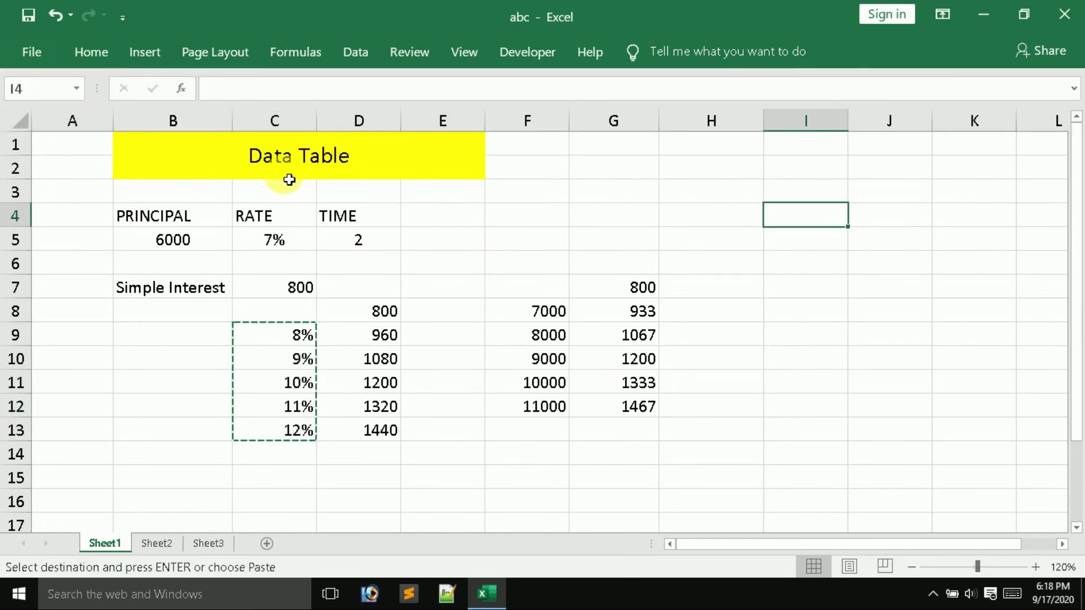
left_click(87, 55)
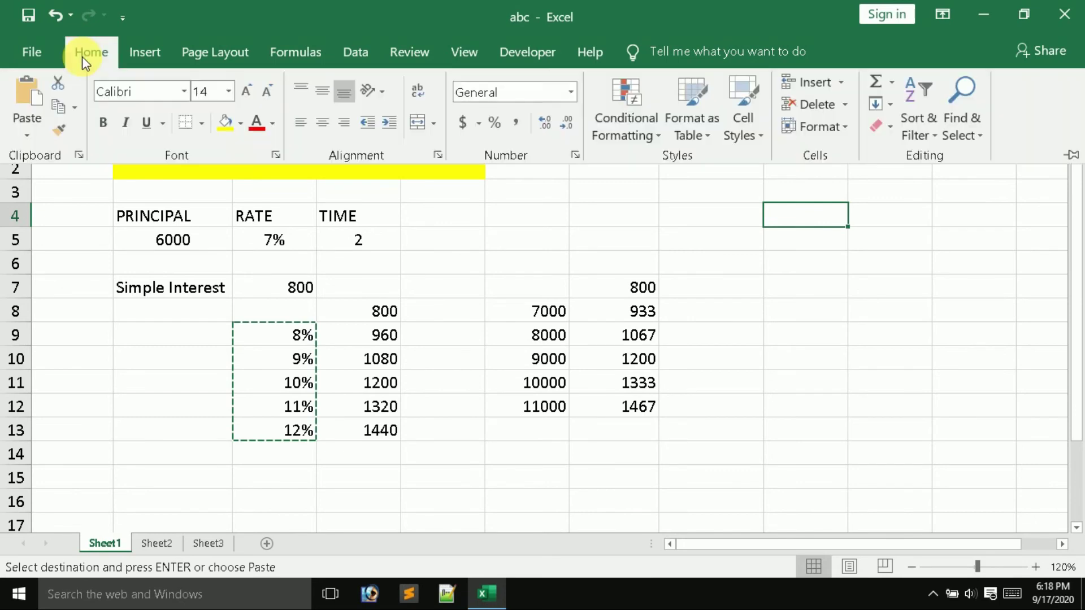
left_click(26, 132)
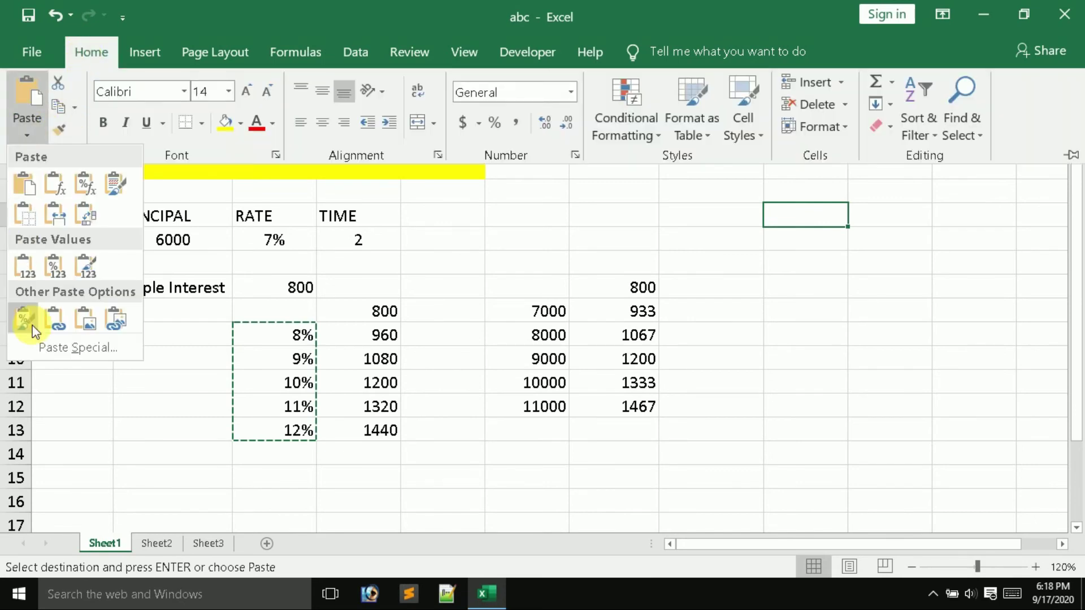
left_click(116, 346)
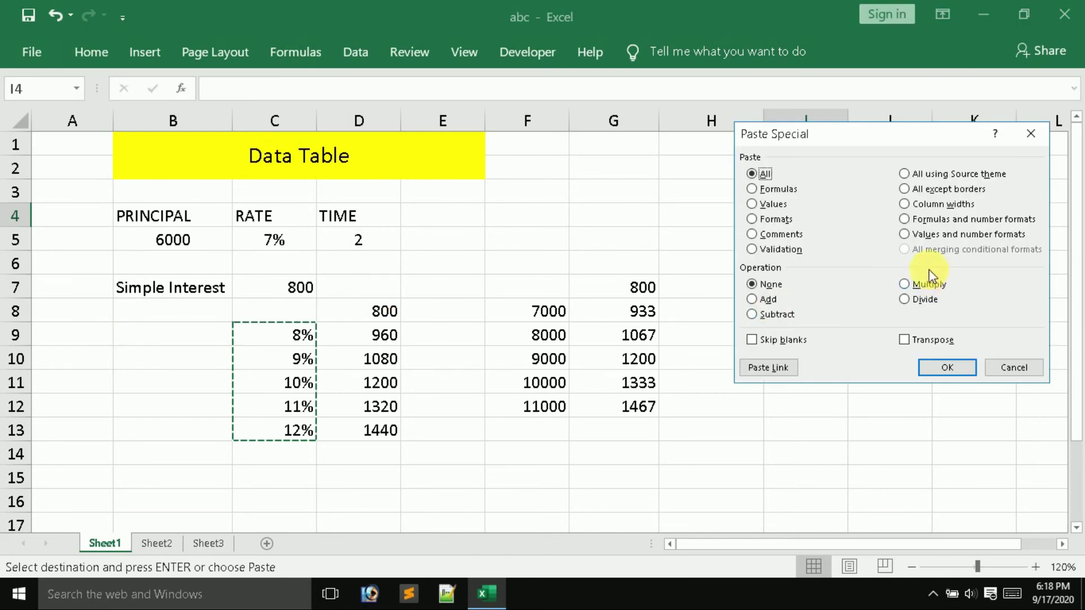
left_click(916, 341)
left_click(956, 366)
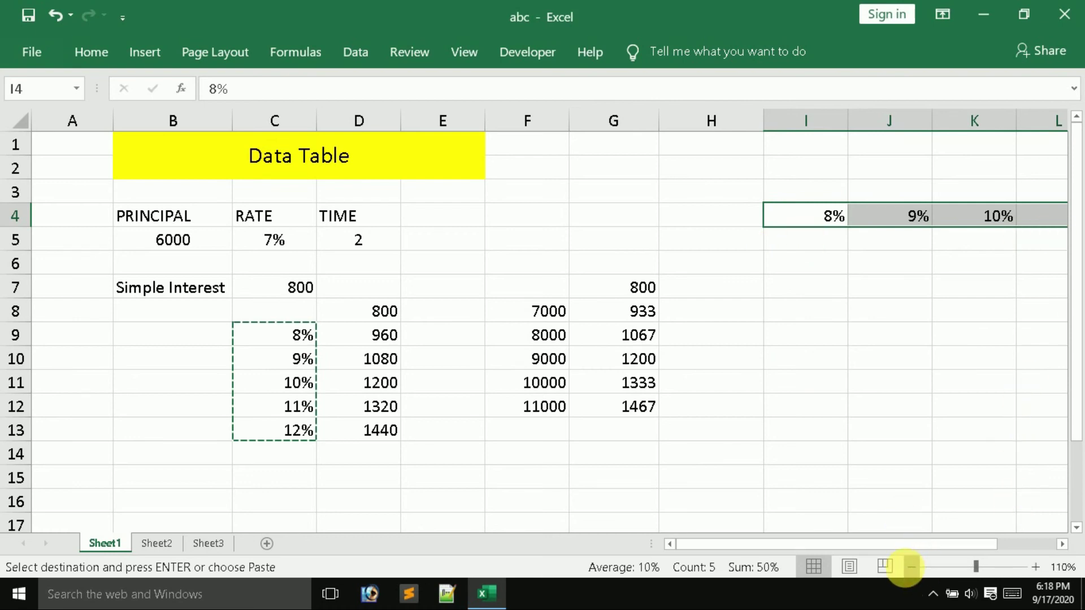
Enter =C7 in H5 so it shows the 800 interest result.
left_click(912, 566)
left_click(912, 567)
left_click(686, 226)
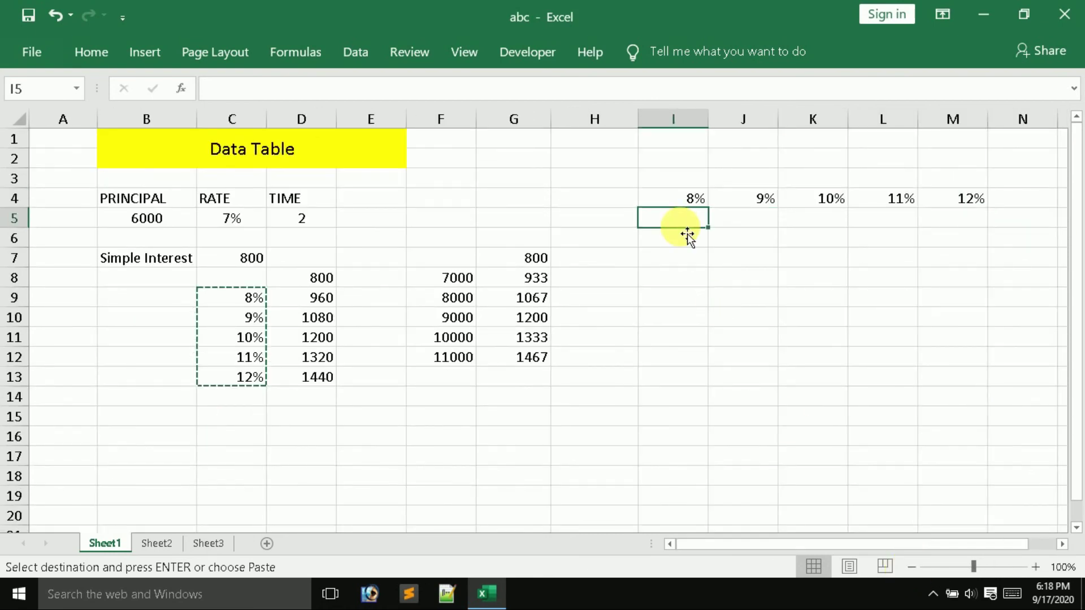
left_click(609, 228)
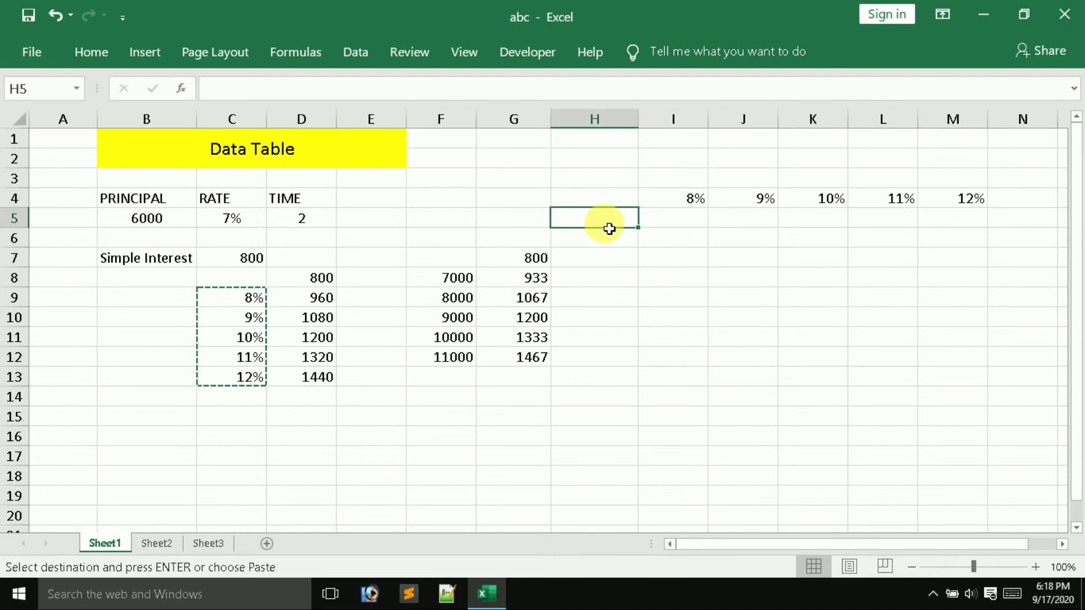
type("=")
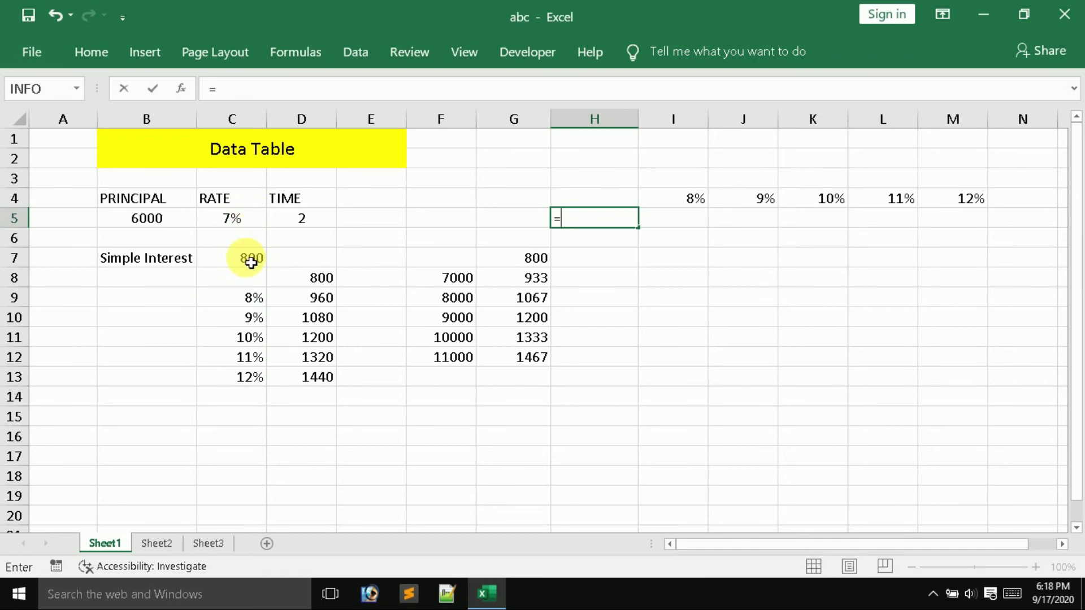
left_click(249, 261)
key("Return")
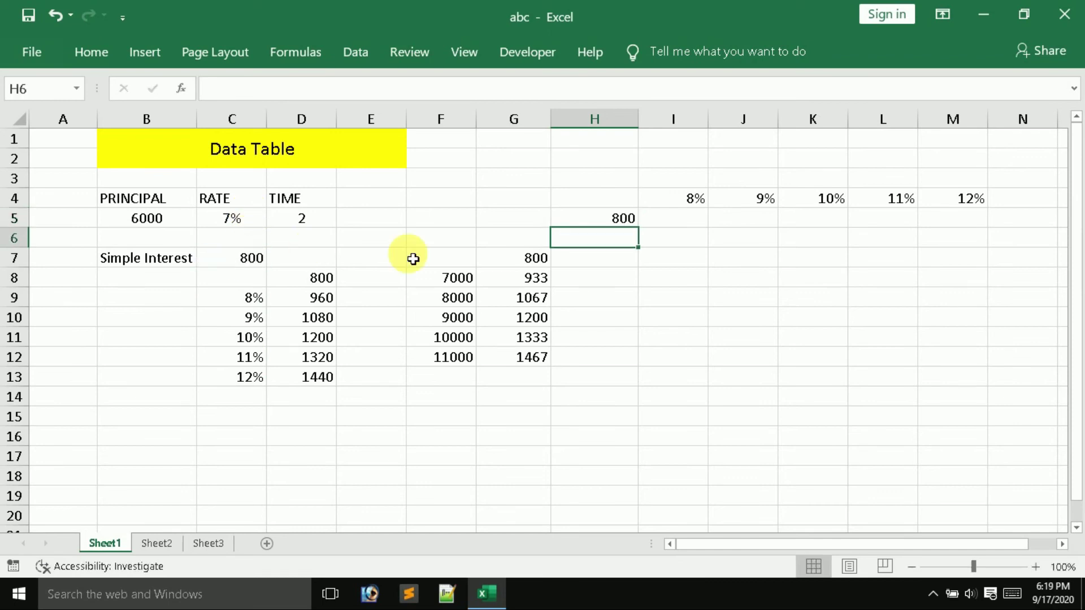
Build a Data Table on H4:M5 with row input C5, giving 960–1440.
left_click_drag(630, 203, 954, 223)
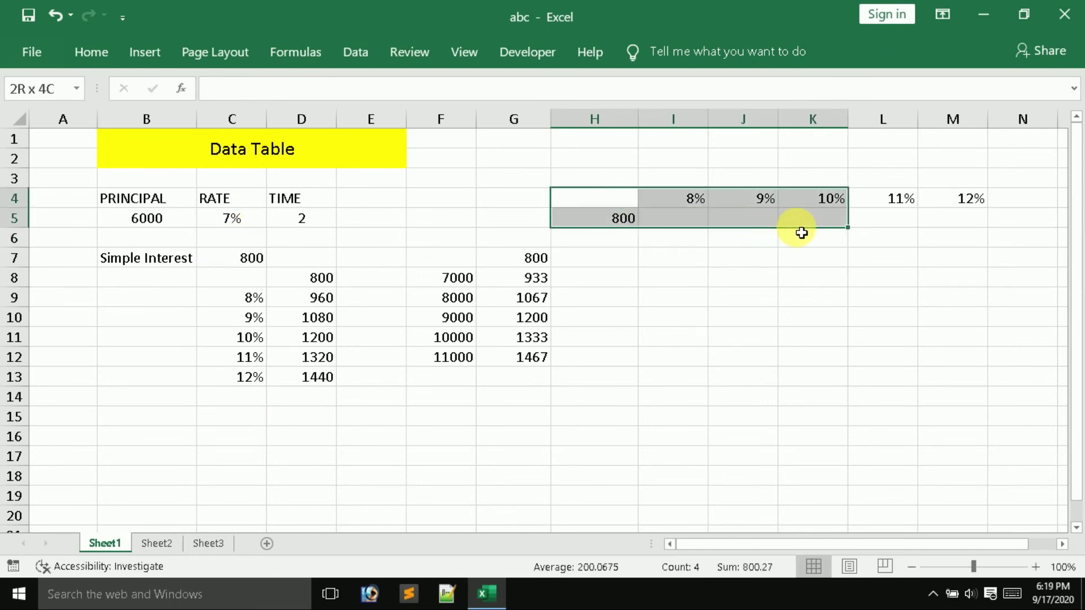
left_click(357, 51)
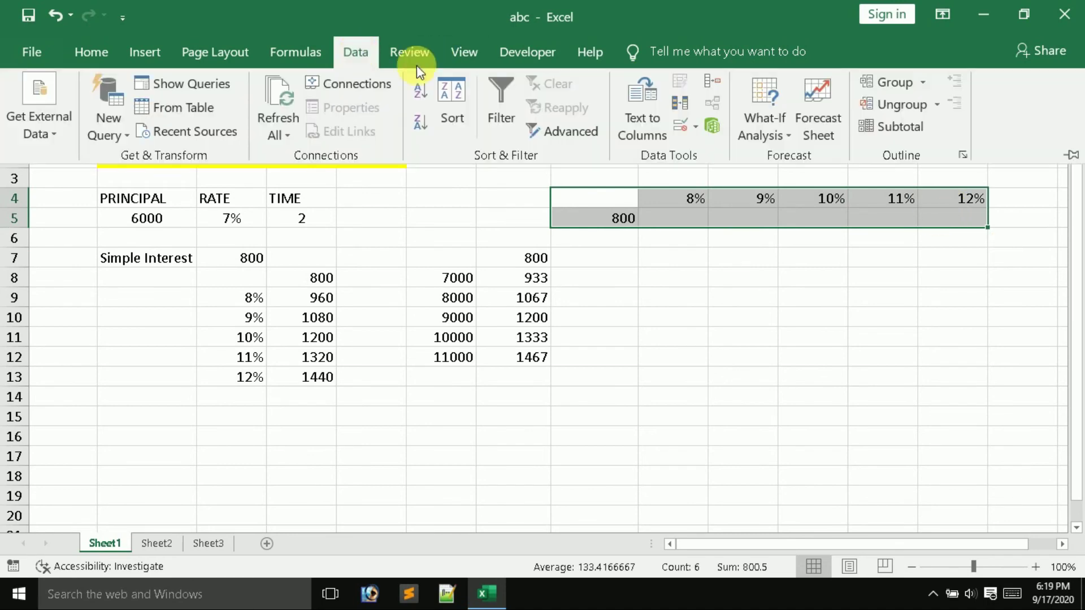
left_click(775, 131)
left_click(774, 209)
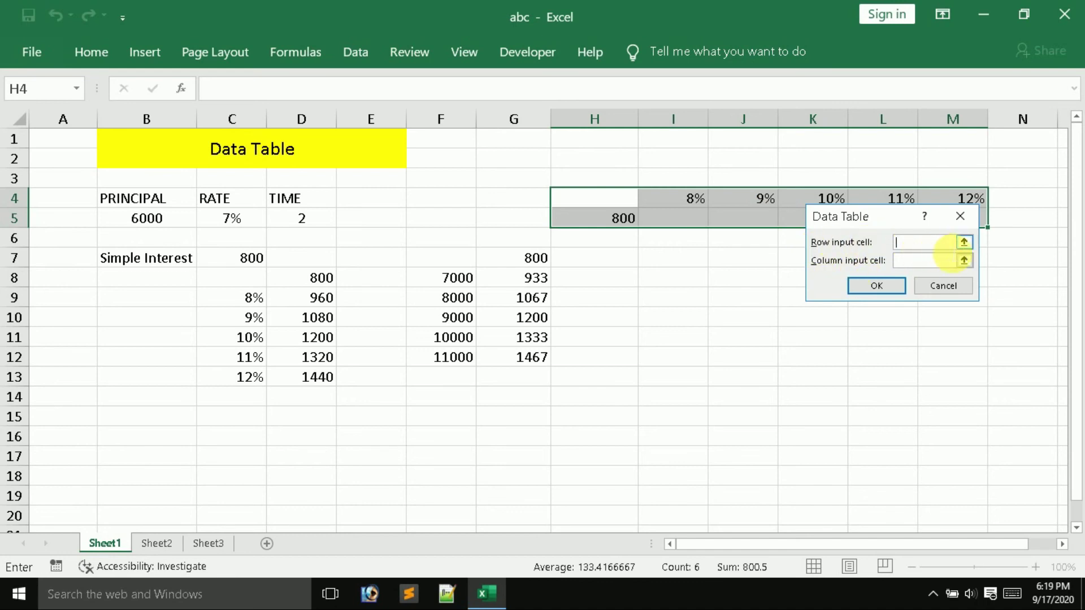
left_click(964, 243)
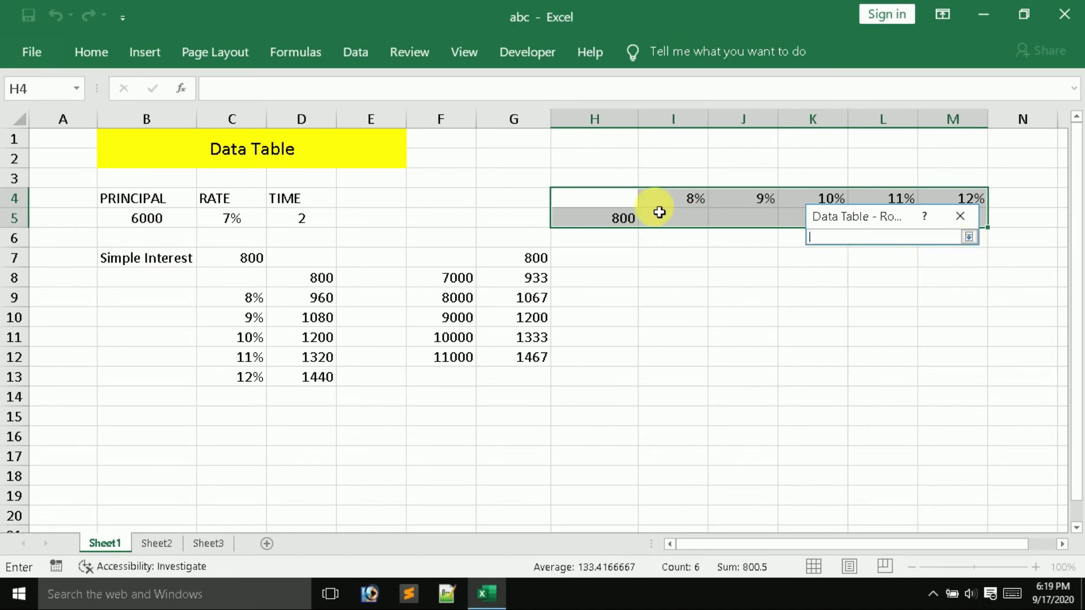
left_click(570, 199)
left_click_drag(571, 199, 949, 233)
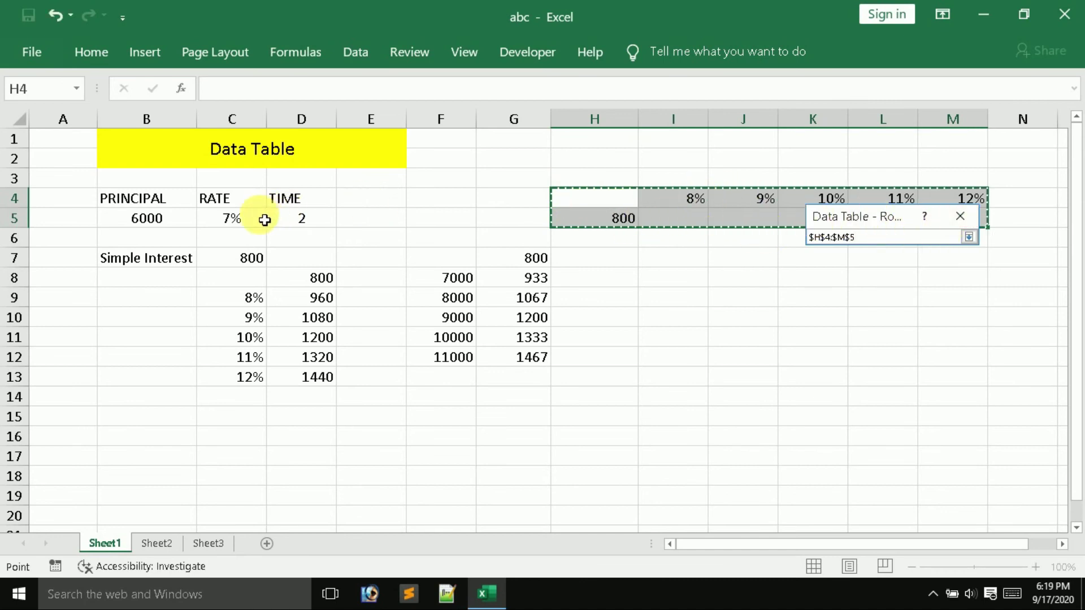
left_click(244, 221)
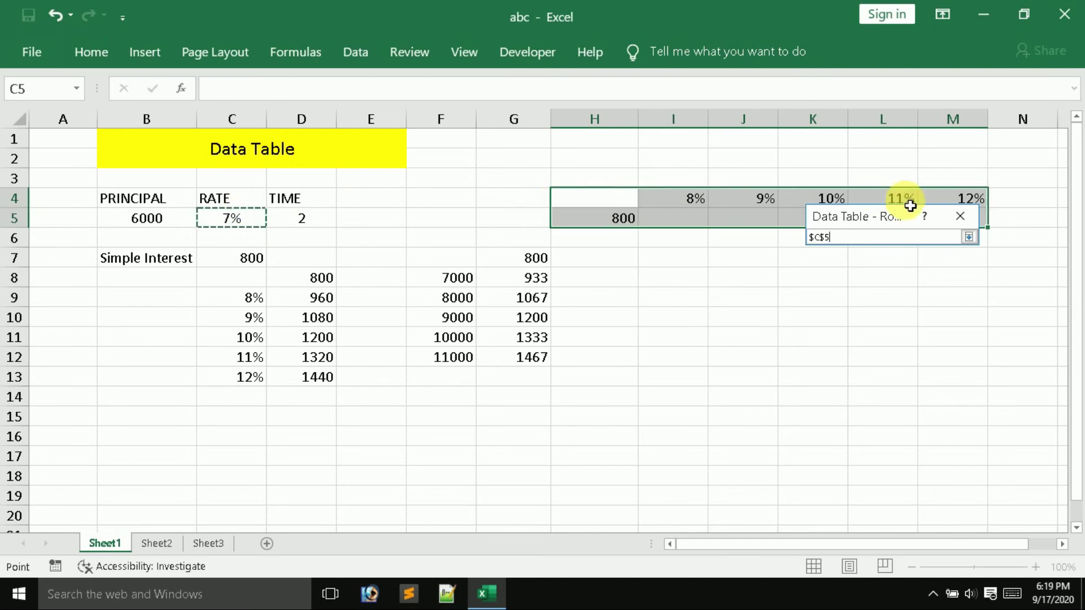
left_click(967, 238)
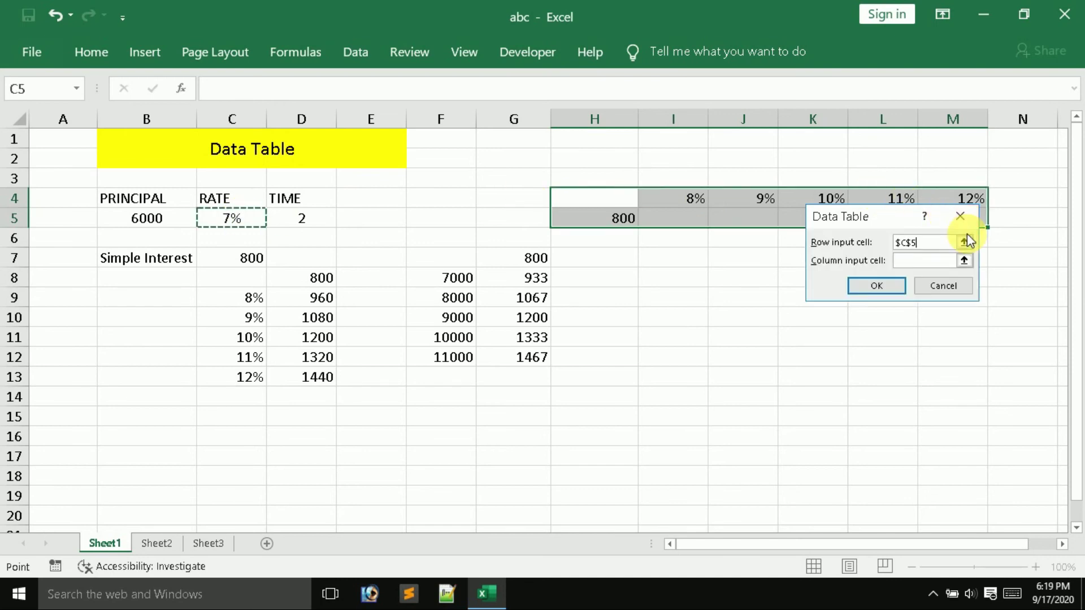
left_click(870, 286)
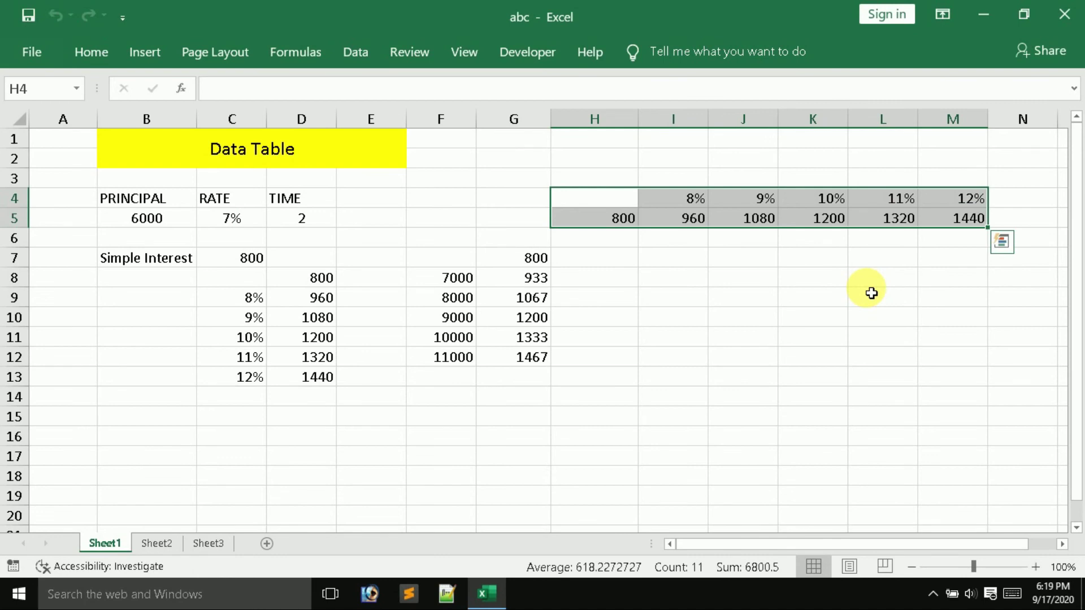
left_click(705, 315)
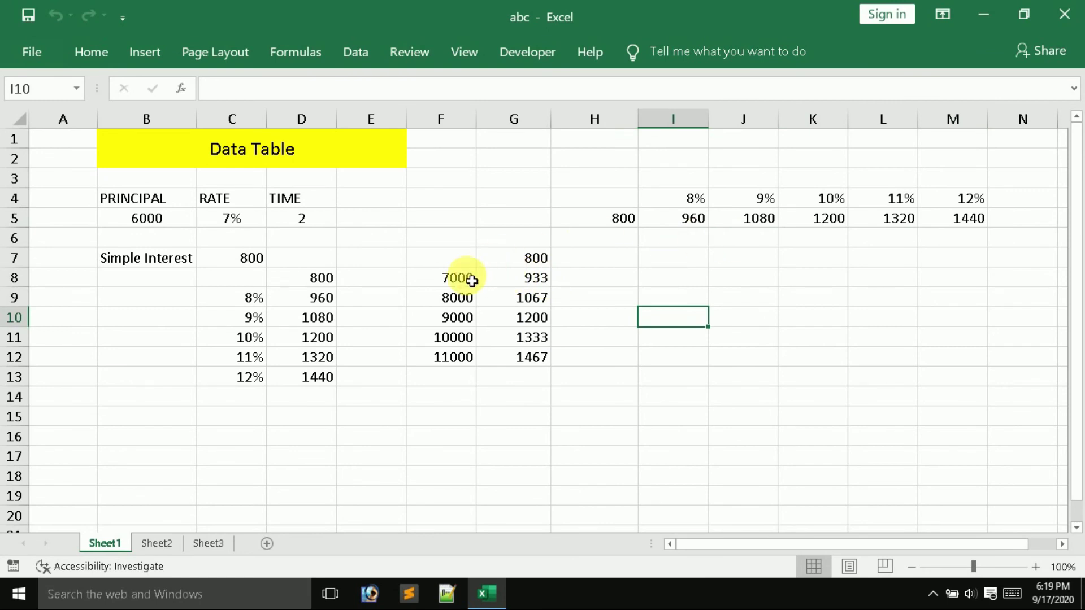
Copy principals 7000–11000 from F8:F12 and paste them transposed into I8:M8.
left_click_drag(458, 284, 469, 364)
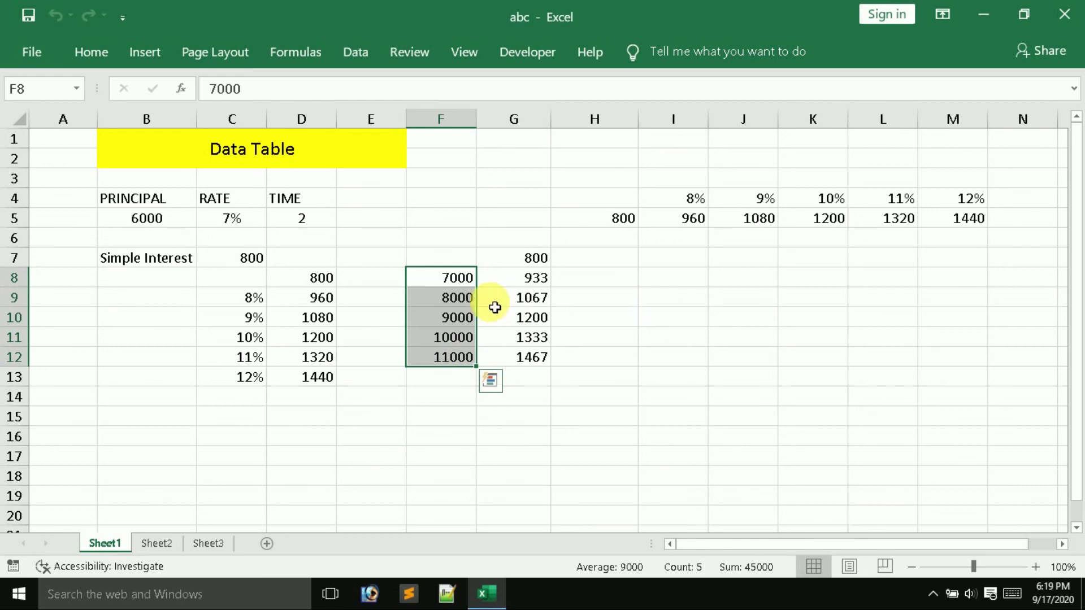
left_click(81, 62)
left_click(59, 103)
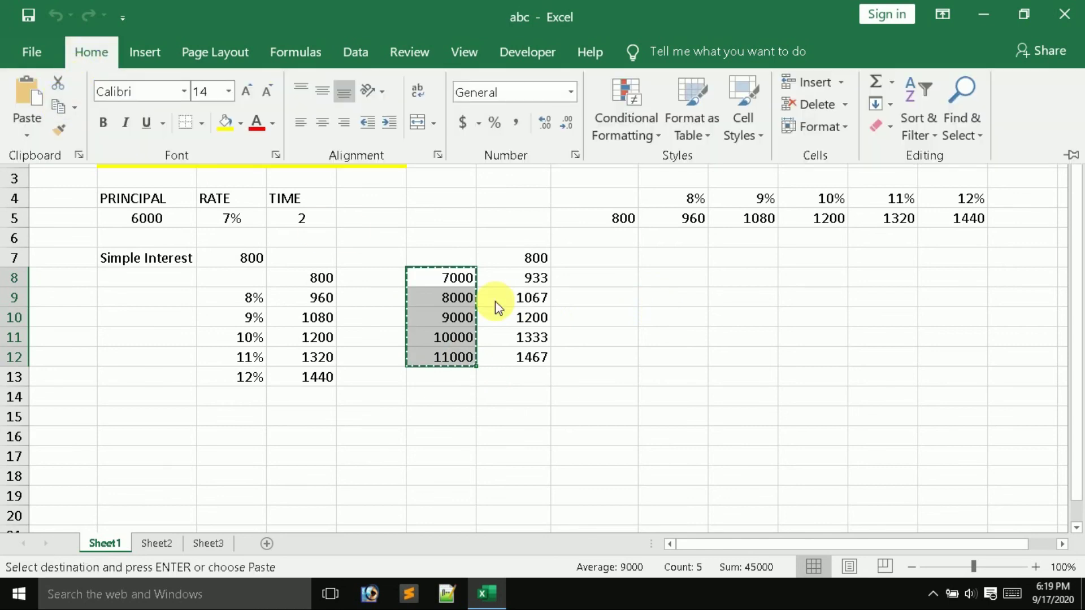
left_click(688, 274)
left_click(689, 275)
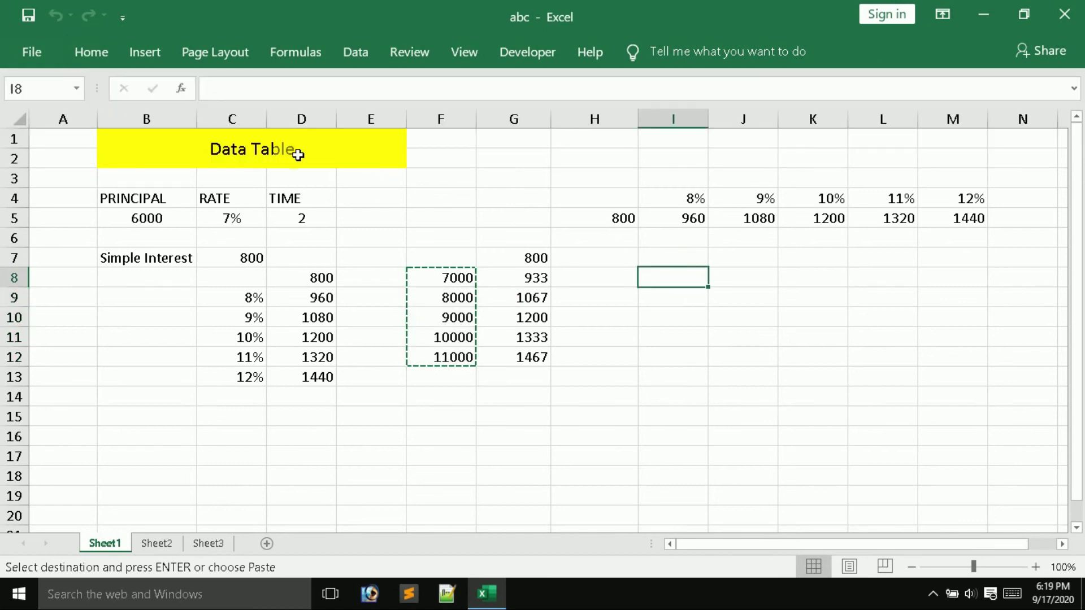
left_click(83, 49)
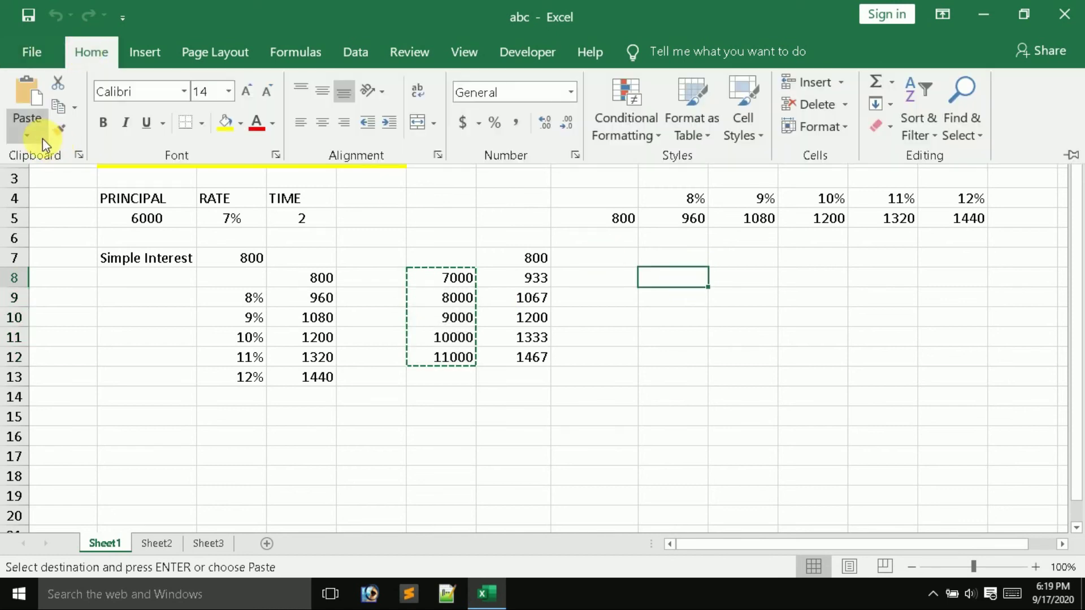
left_click(28, 133)
left_click(54, 345)
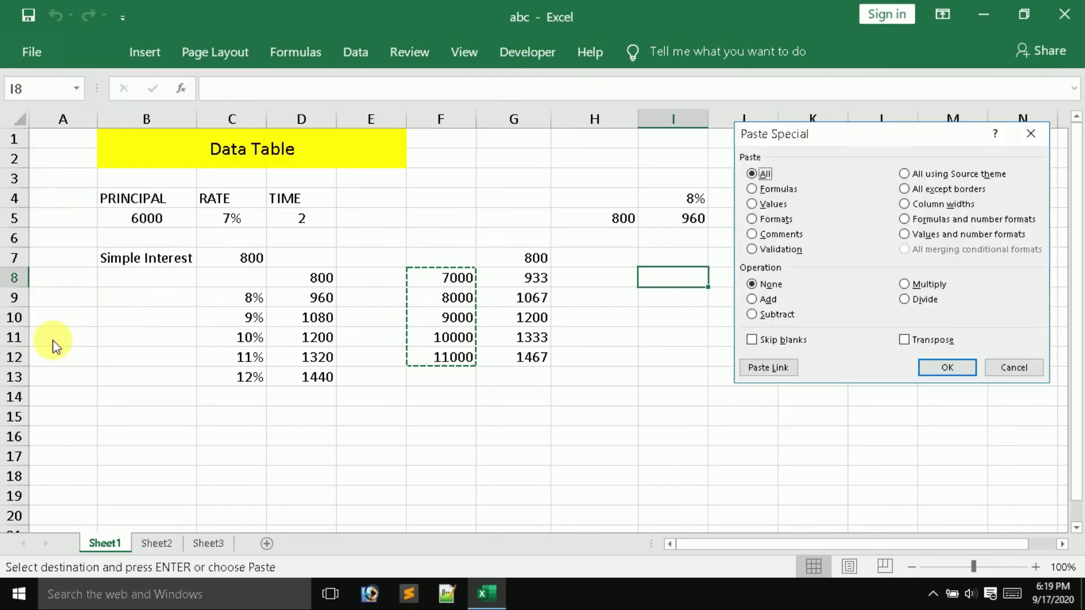
left_click(913, 340)
left_click(950, 368)
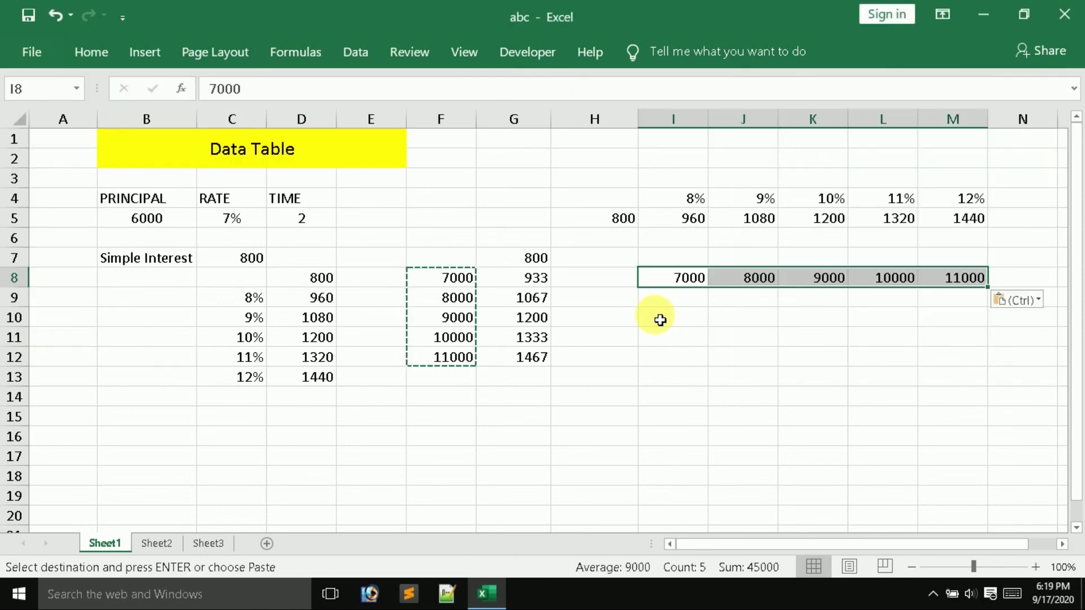
left_click(629, 304)
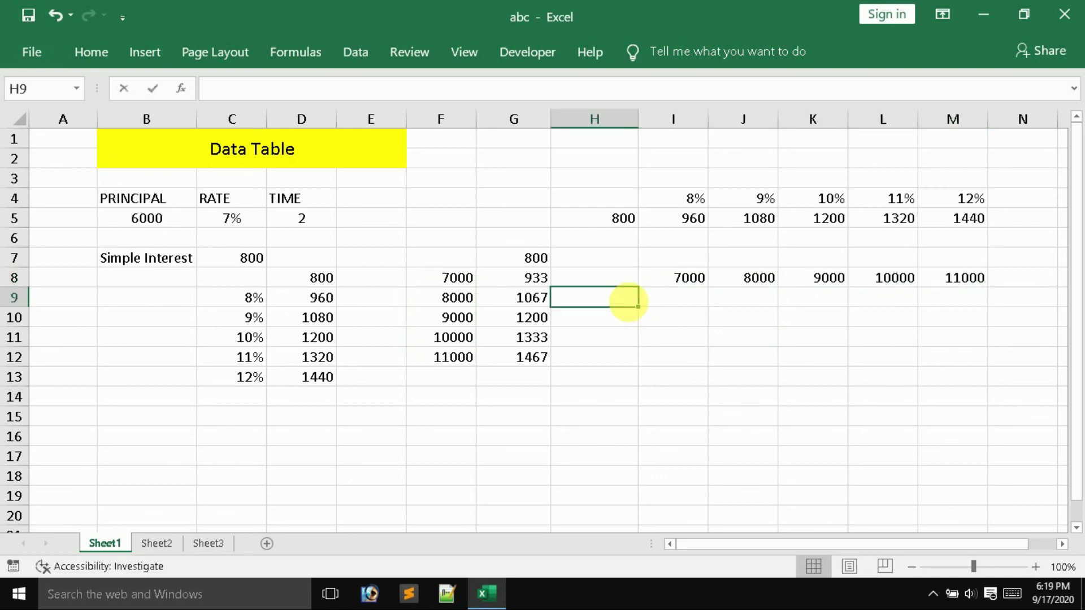
Enter =C7 in H9 to link the simple interest total.
type("=")
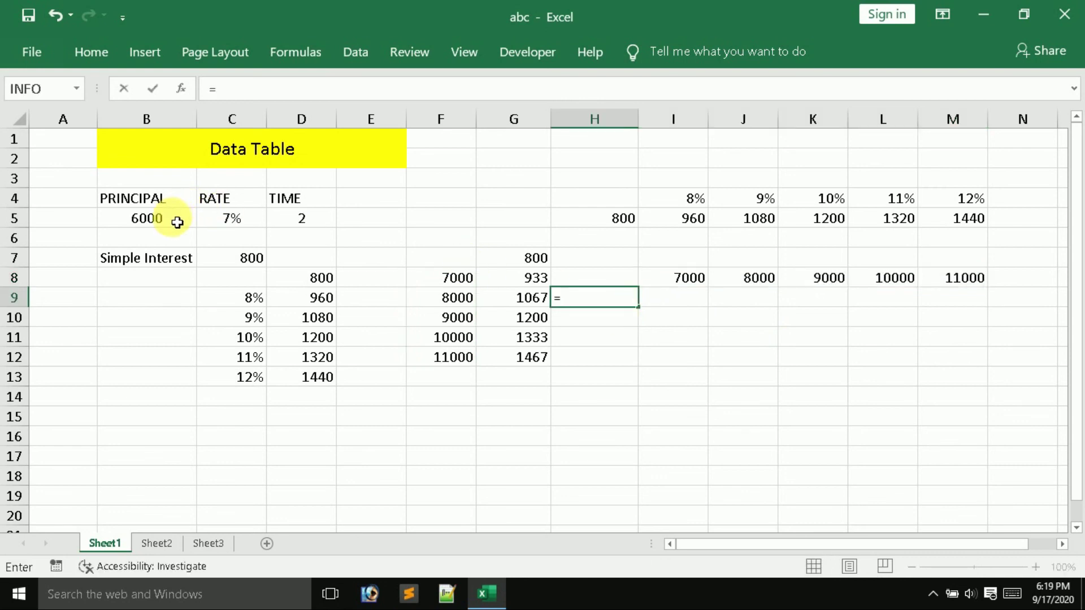
left_click(243, 266)
key("Return")
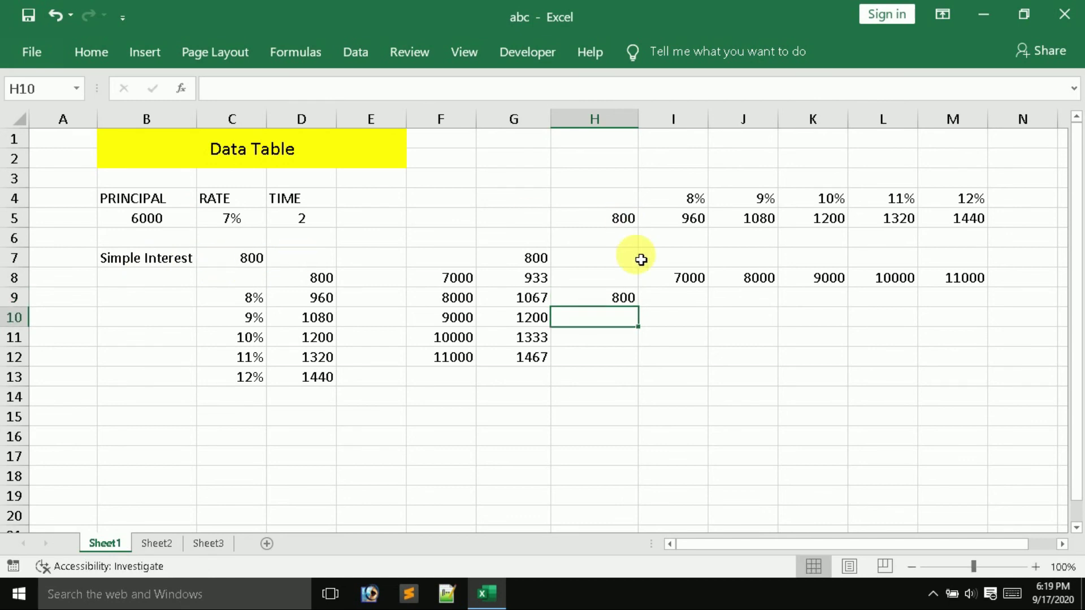
Create a data table on H8:M9 with row input cell B5, yielding 933.33 to 1466.67.
left_click(635, 282)
left_click_drag(636, 282, 930, 293)
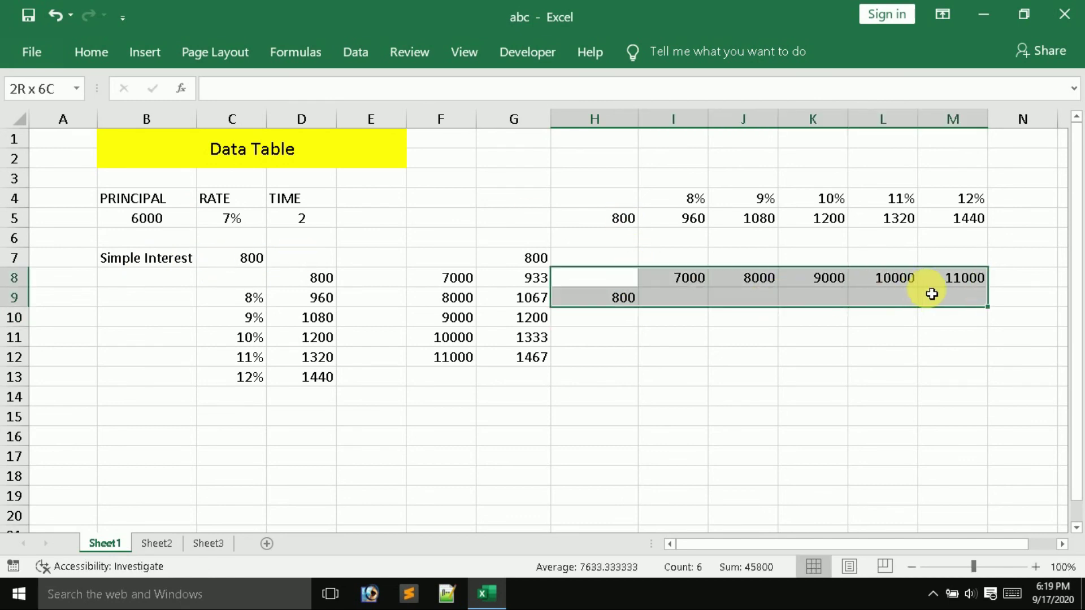
left_click(356, 59)
left_click(774, 133)
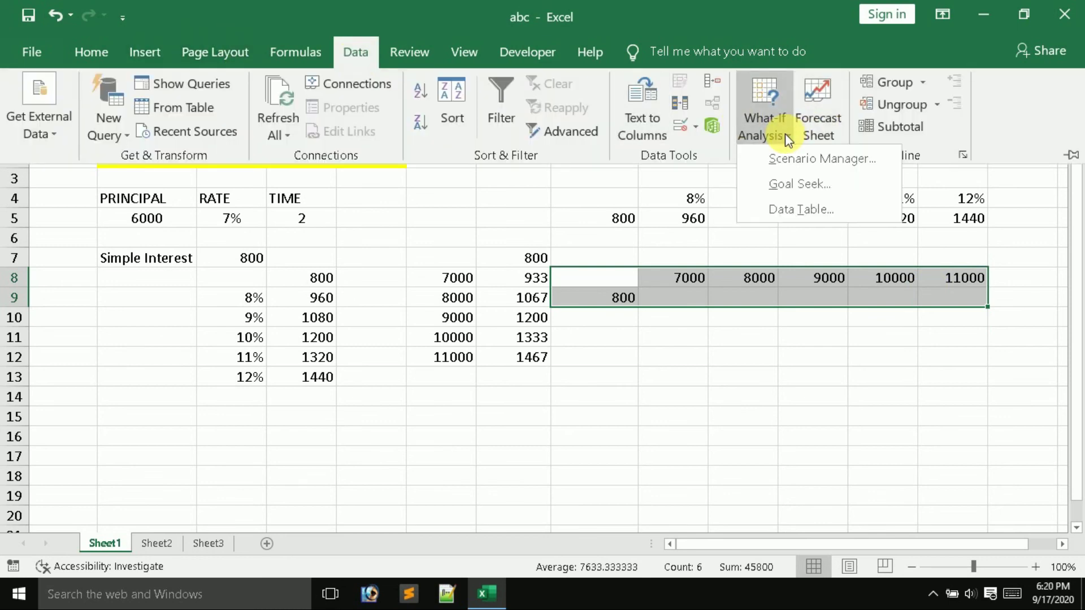
left_click(791, 209)
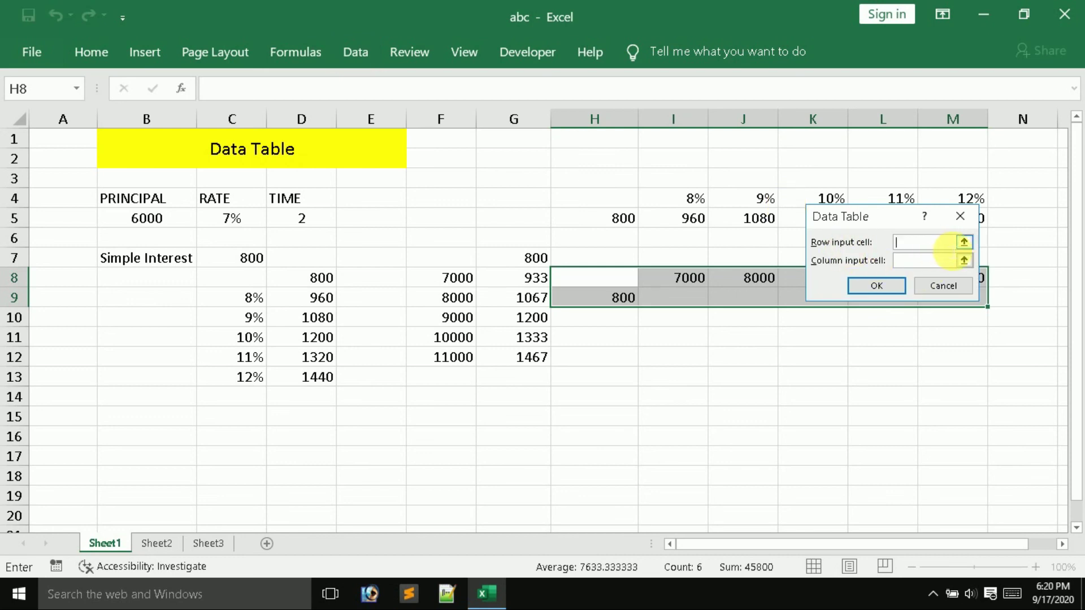
left_click(964, 244)
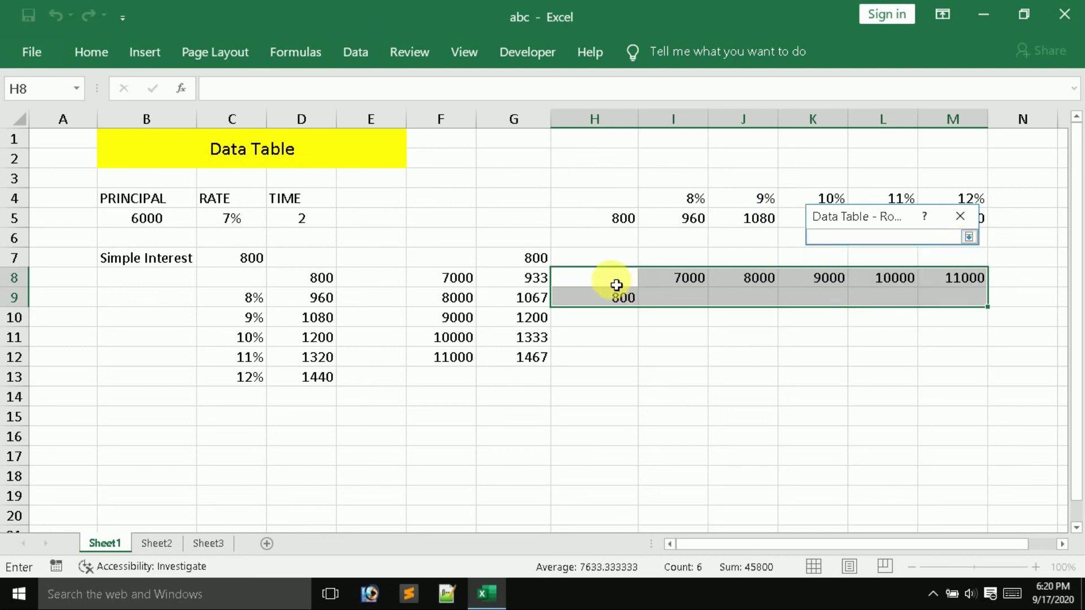
left_click_drag(615, 282, 945, 295)
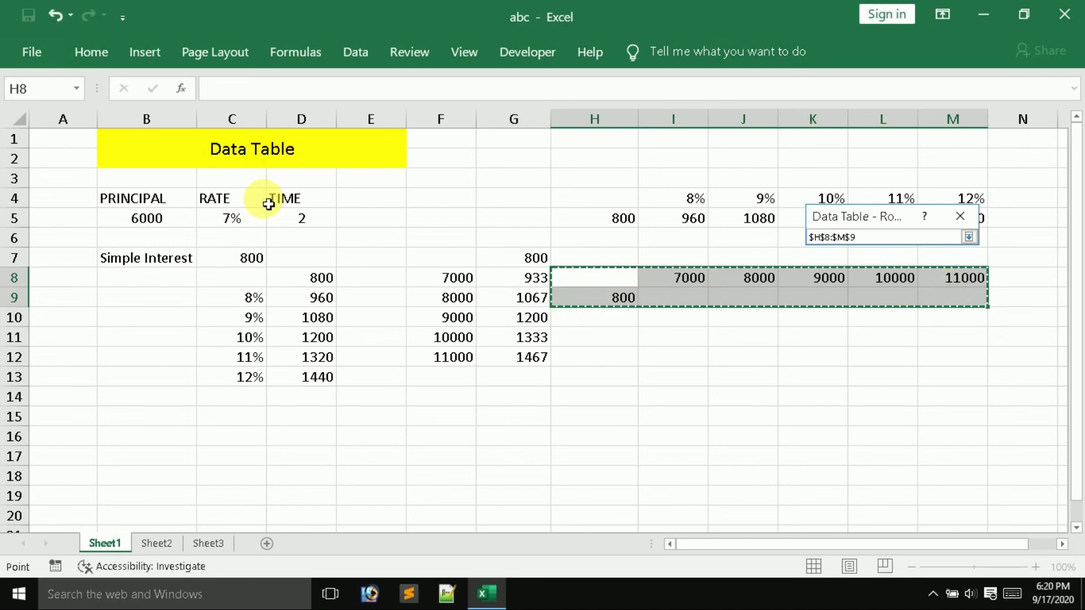
left_click(153, 228)
left_click(969, 237)
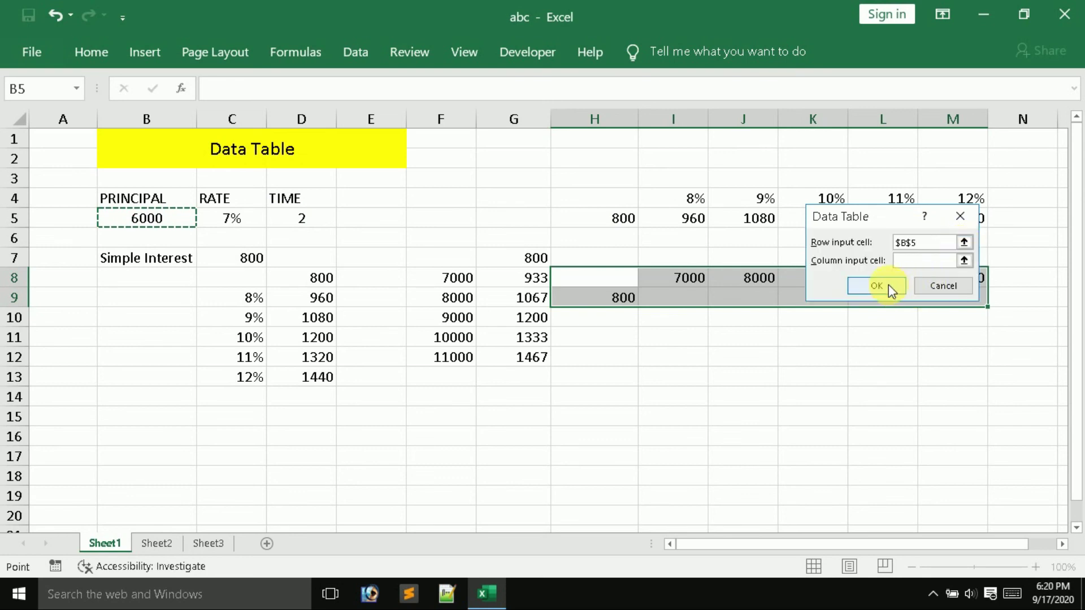
left_click(889, 285)
left_click(707, 334)
left_click_drag(664, 300, 964, 299)
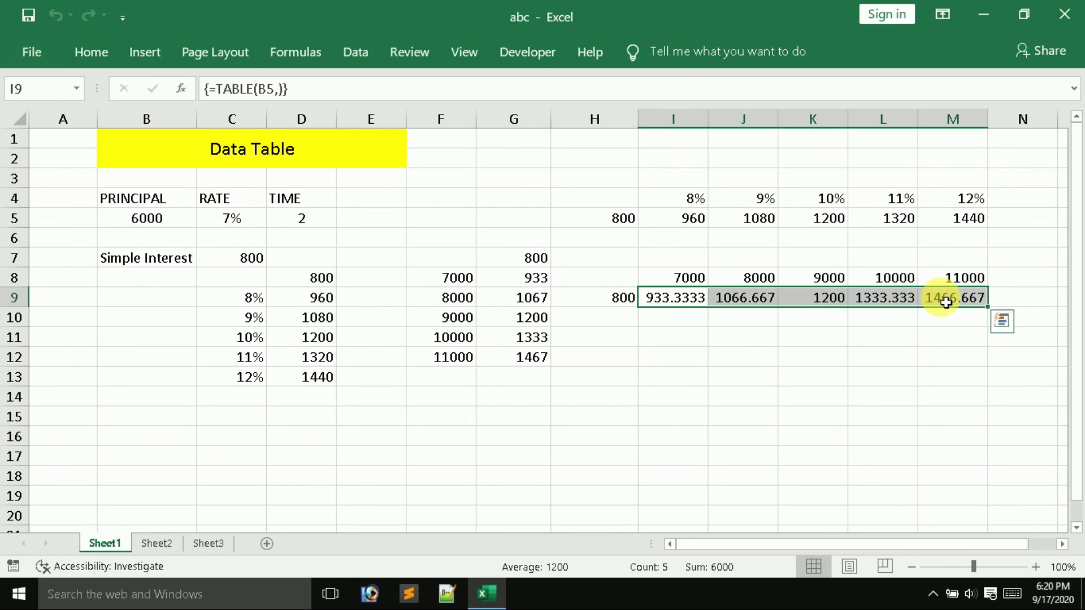
Apply Number format to I9:M9 and remove decimals, showing 933, 1067, 1200, 1333, 1467.
left_click(86, 52)
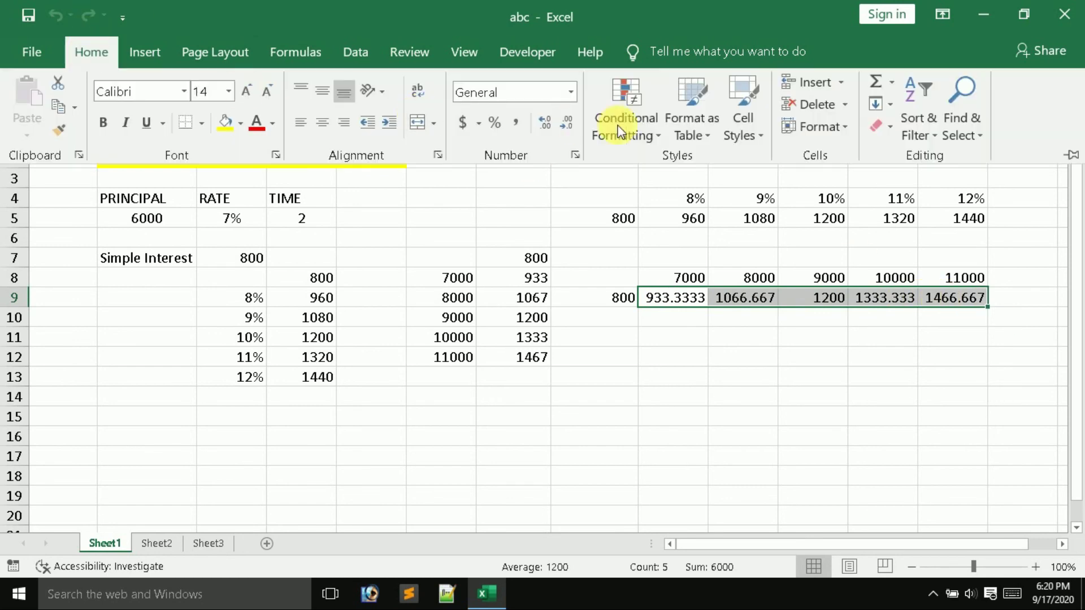
left_click(571, 128)
left_click(572, 131)
left_click(571, 131)
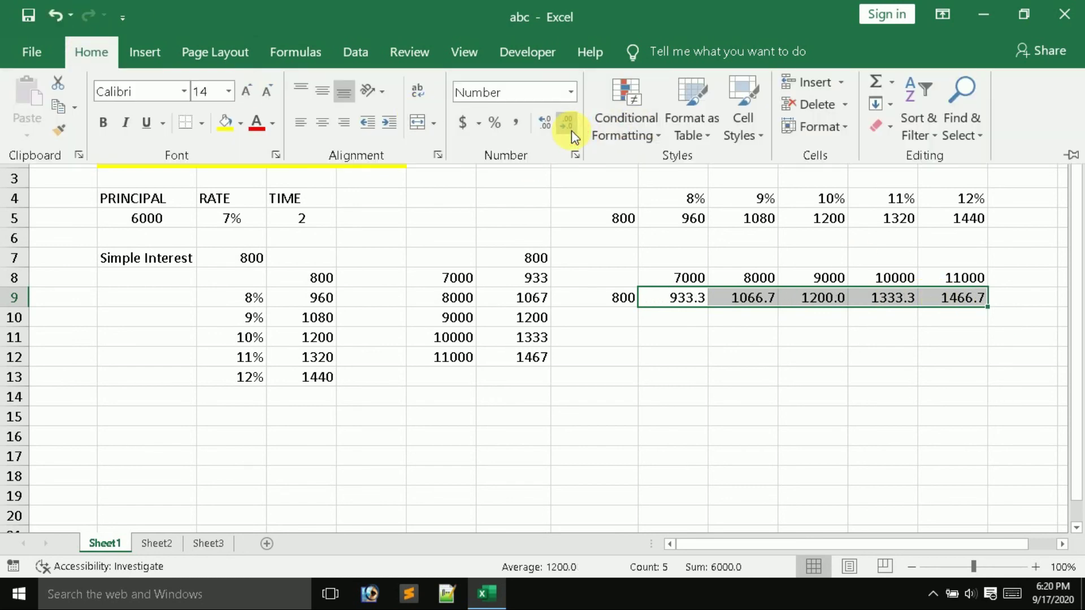
left_click(571, 131)
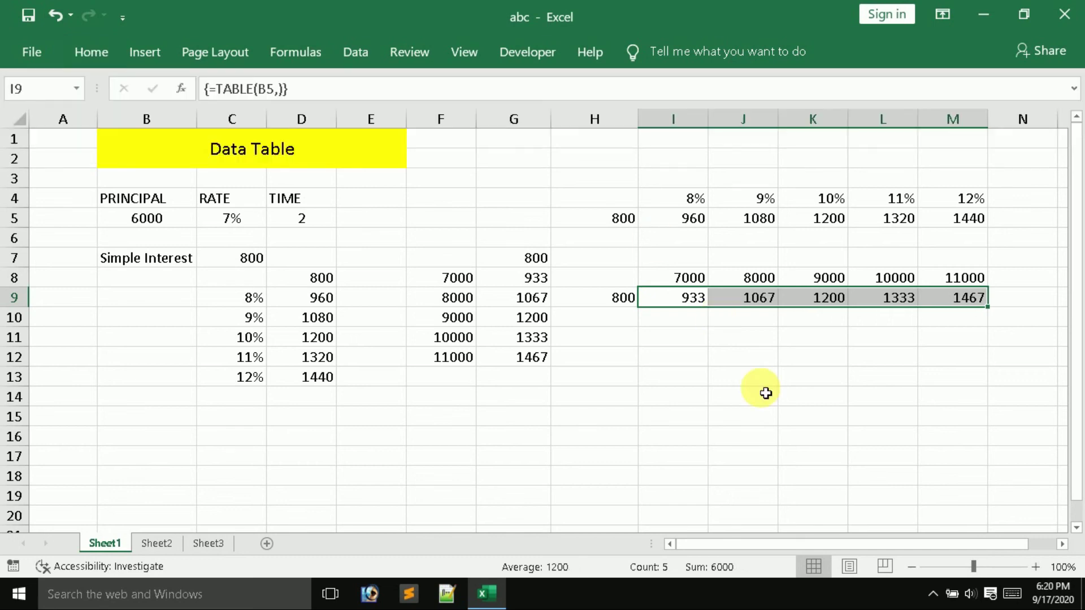